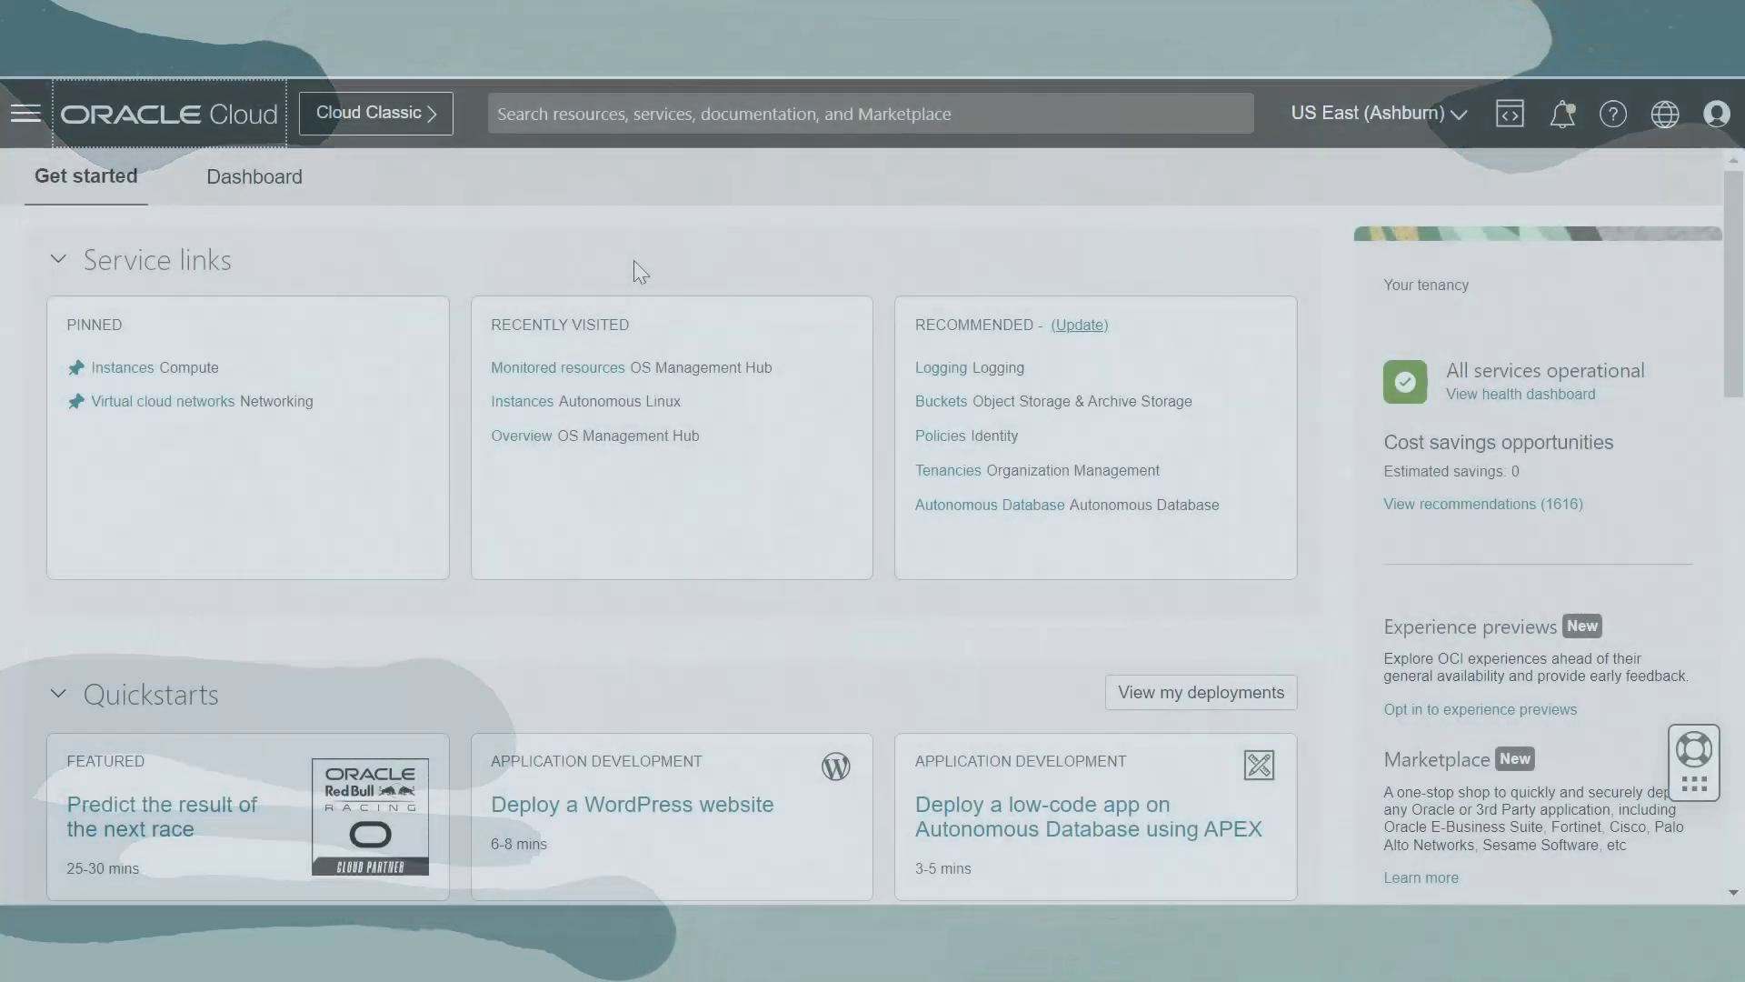
# Step: From Compute > Instances, start a new instance and select its default name to rename it oracle_linux_8_2
pyautogui.click(25, 112)
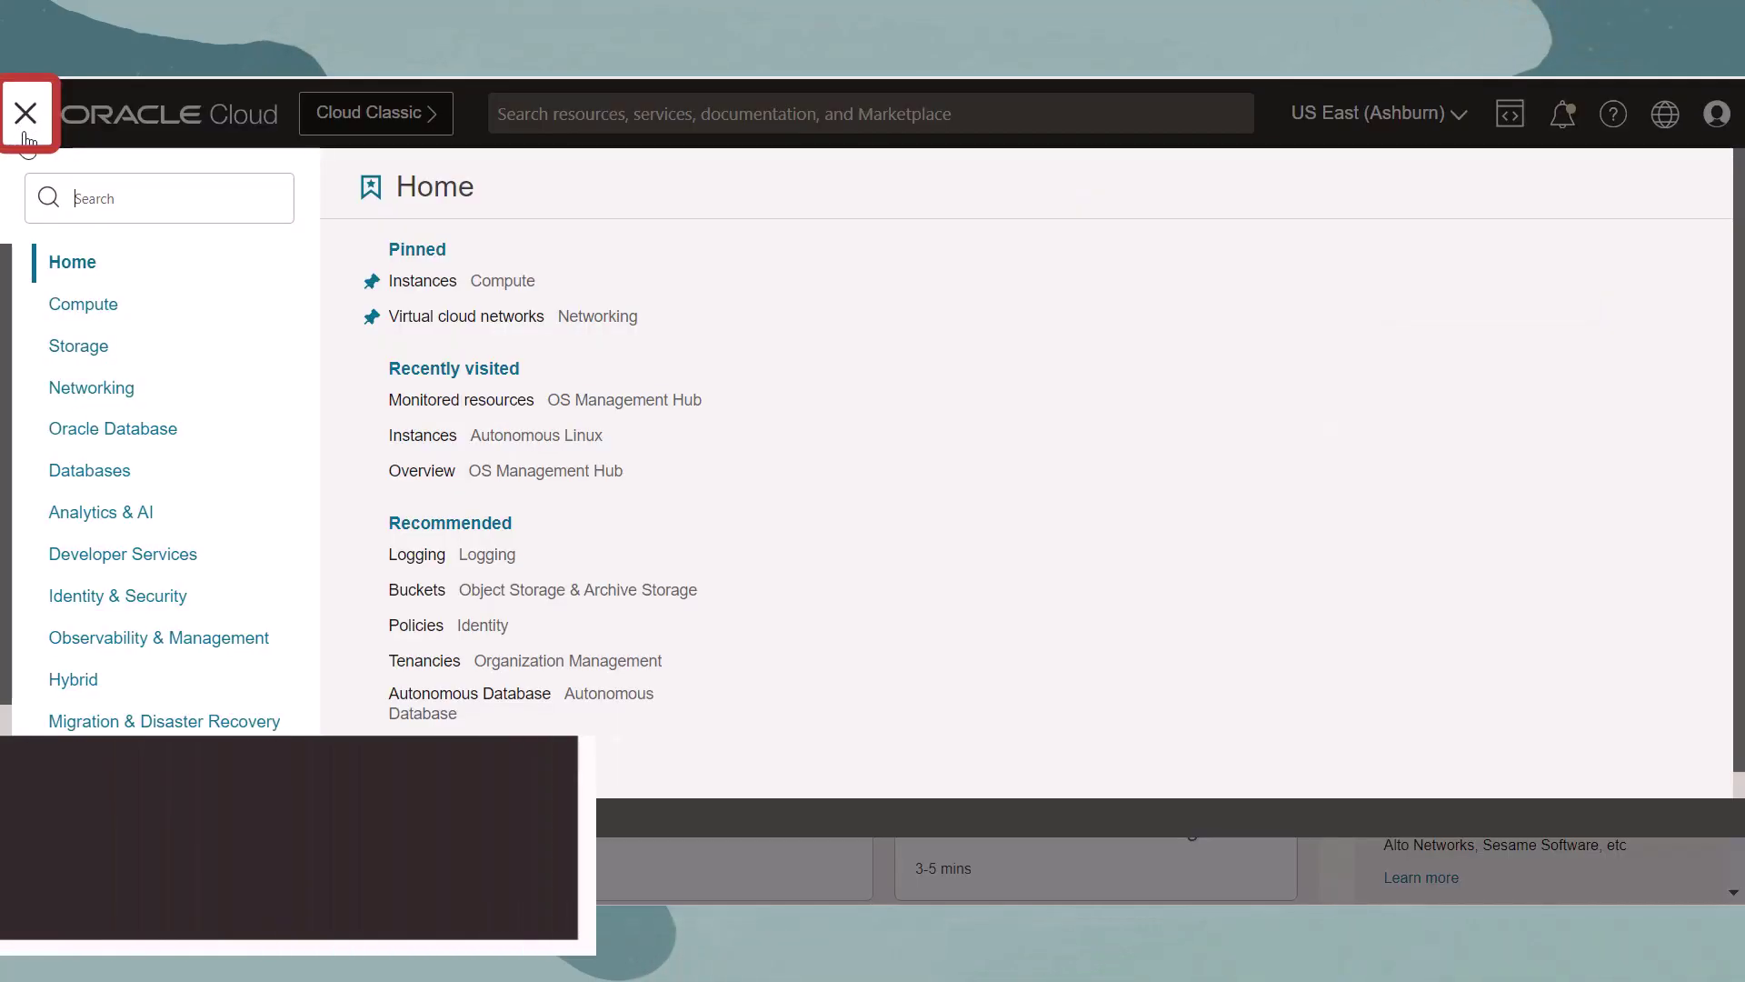
pyautogui.click(225, 315)
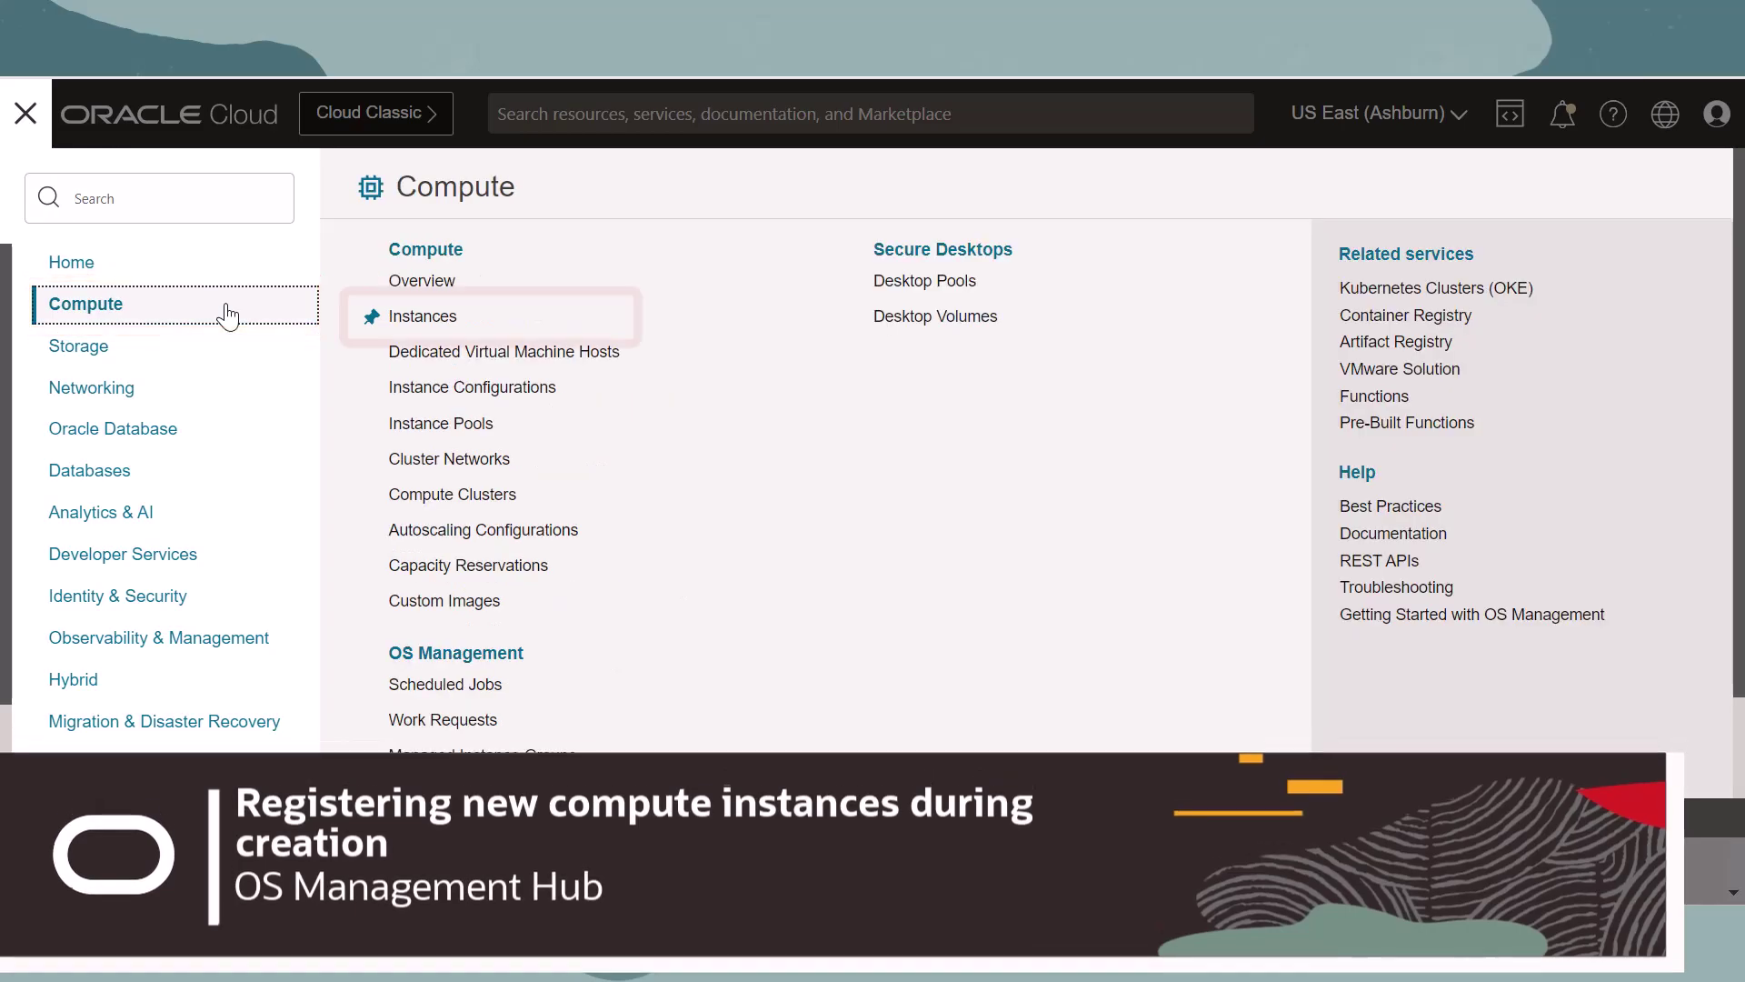
pyautogui.click(423, 319)
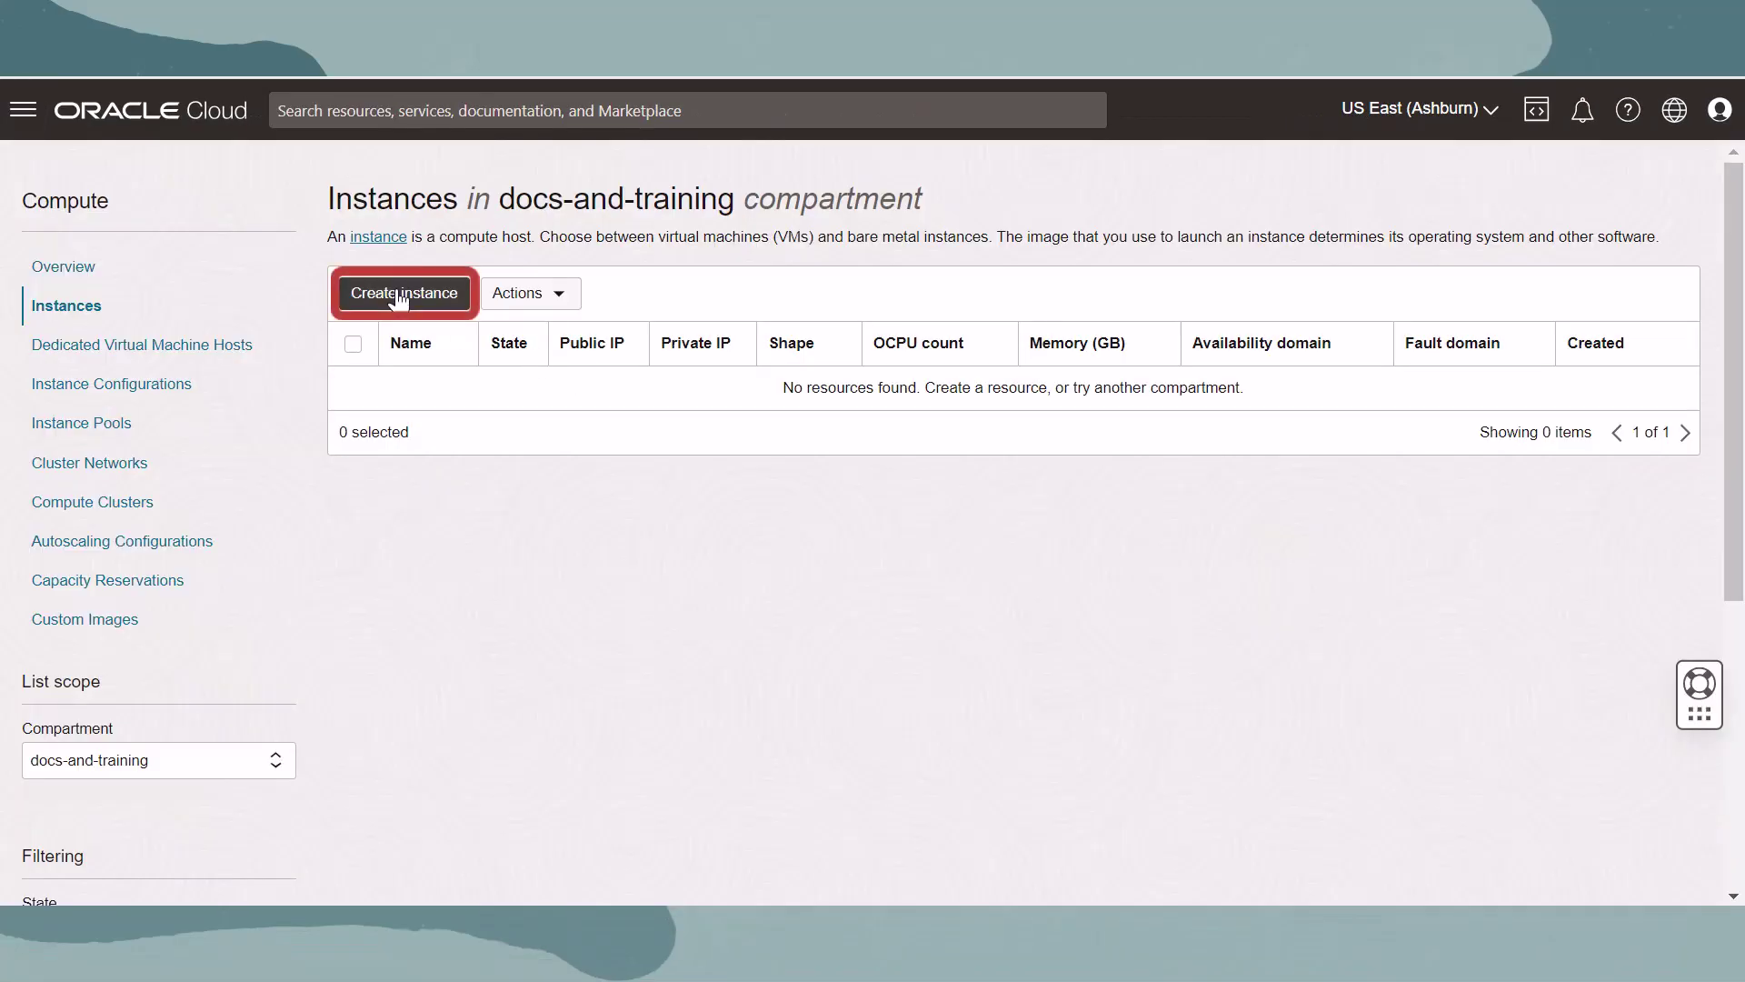
pyautogui.click(400, 296)
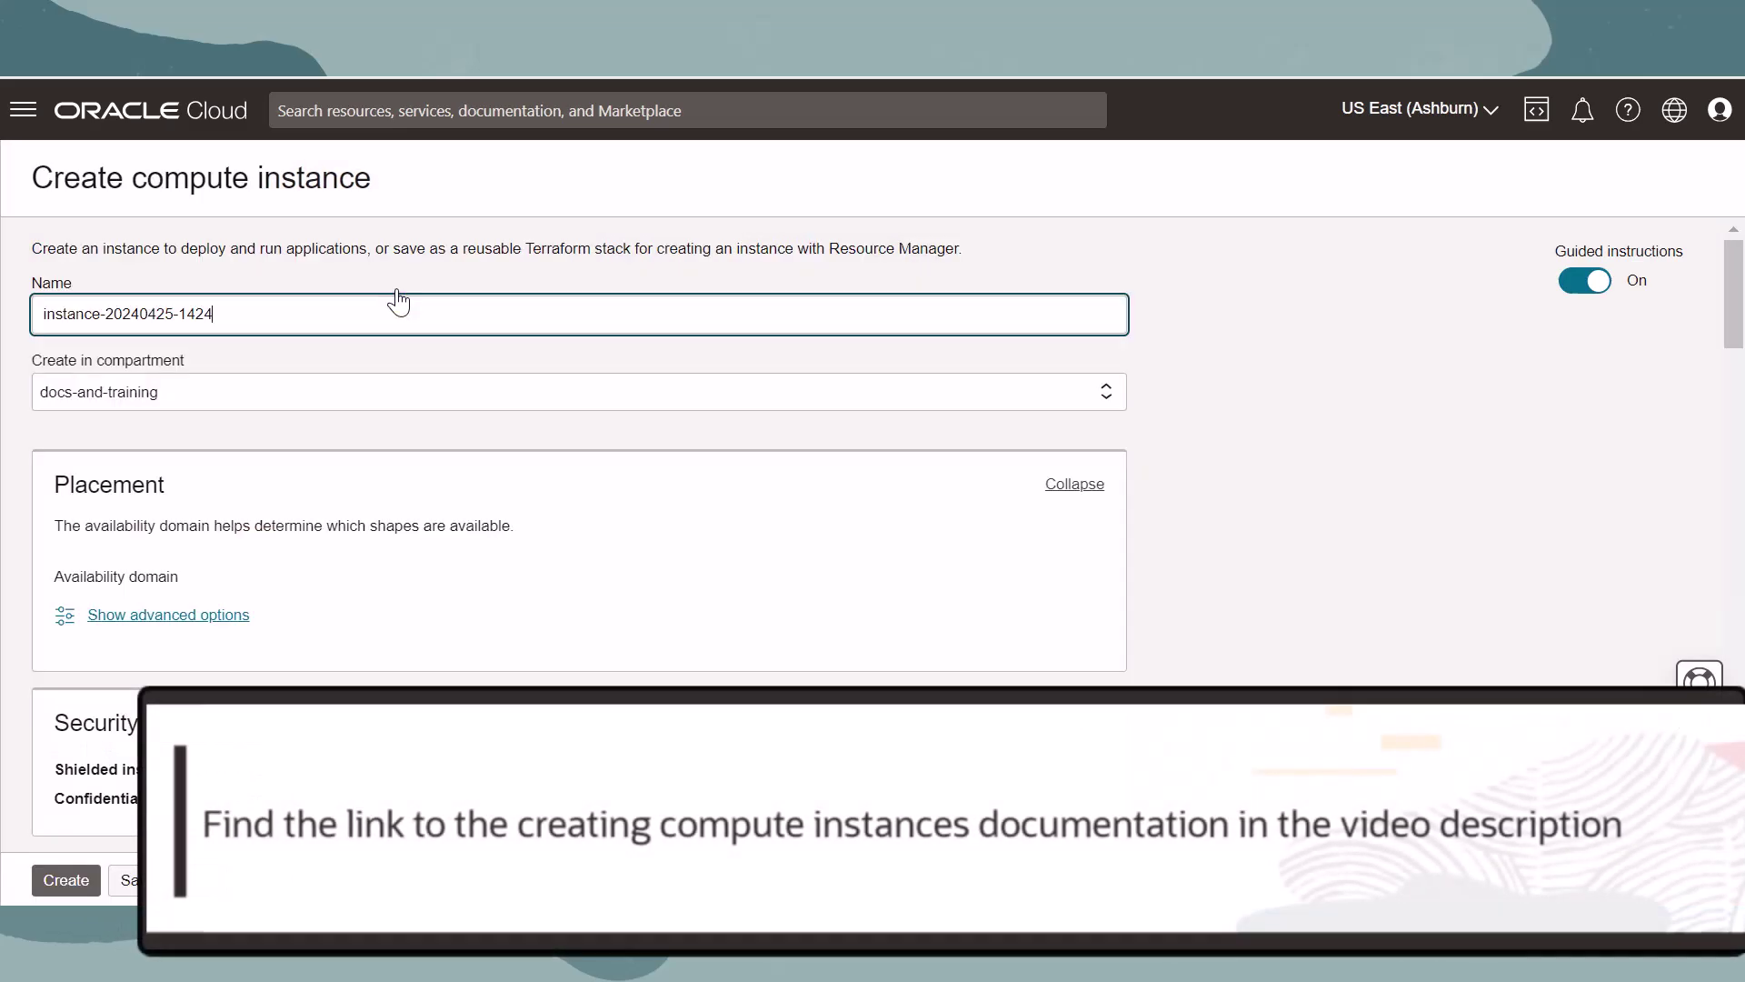
pyautogui.tripleClick(241, 308)
pyautogui.write('oracle_linux_')
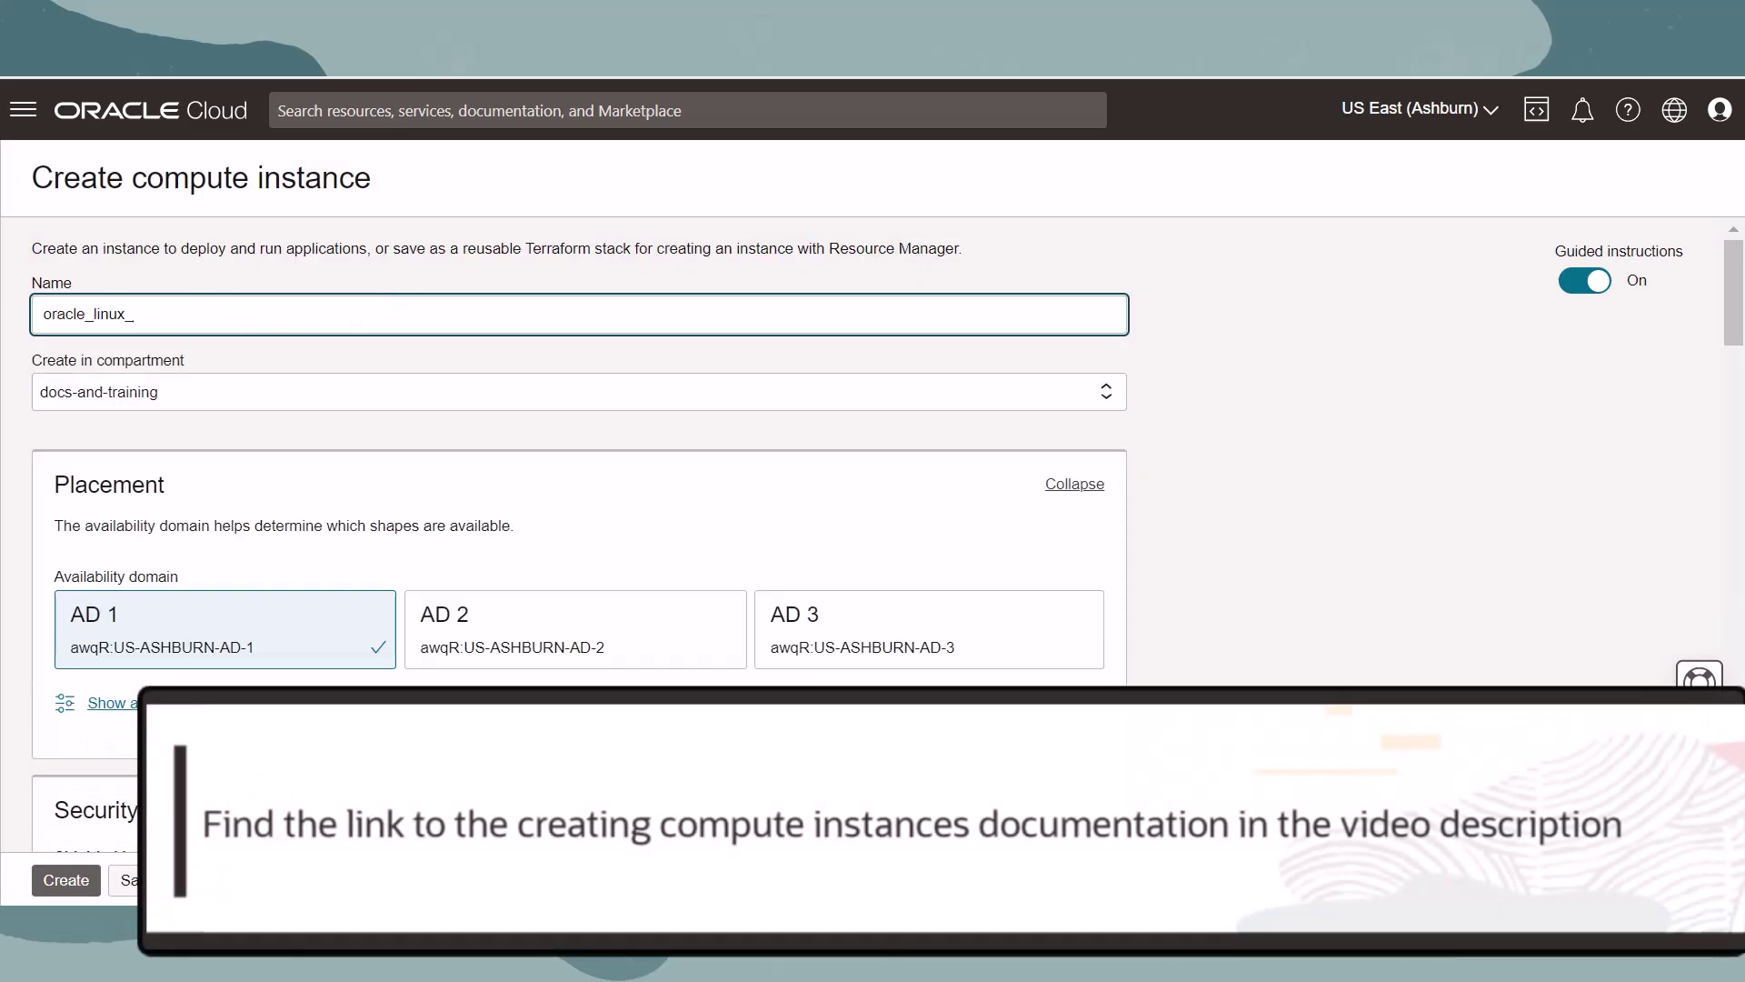
pyautogui.write('8_2')
pyautogui.scroll(-2, 659, 545)
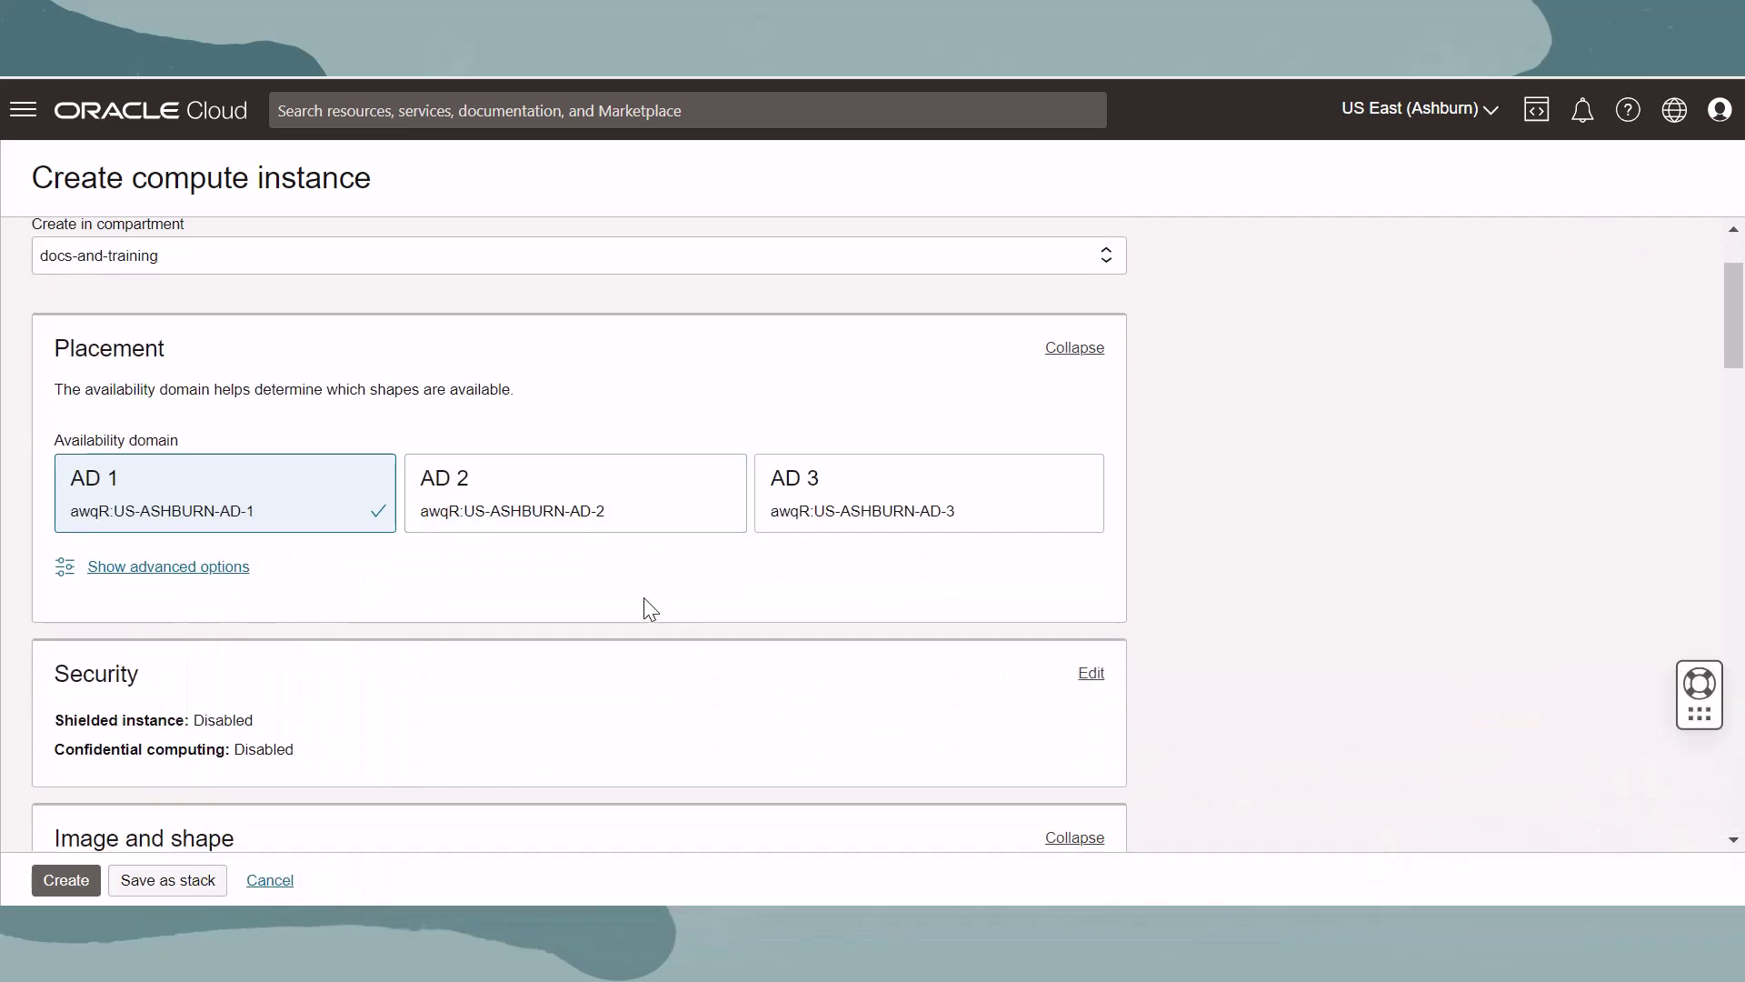
pyautogui.scroll(-1, 649, 608)
pyautogui.scroll(-1, 650, 608)
pyautogui.scroll(-1, 649, 609)
pyautogui.scroll(-1, 649, 609)
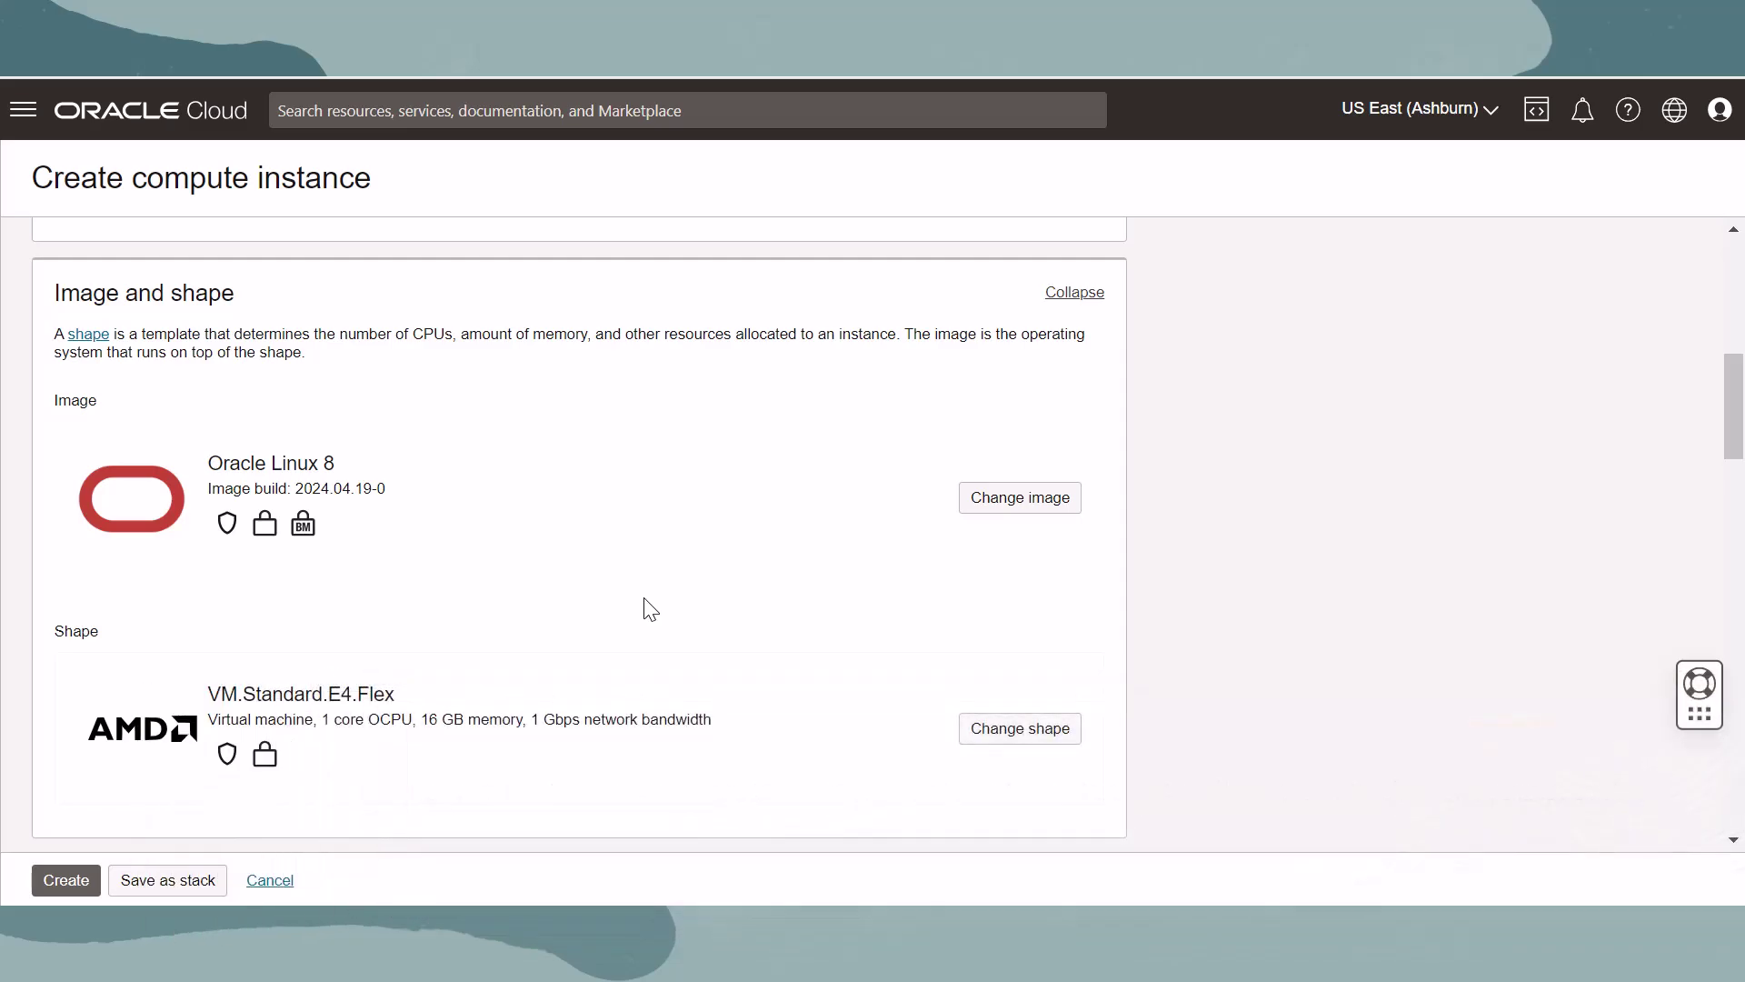
pyautogui.scroll(-1, 459, 514)
pyautogui.scroll(-3, 522, 576)
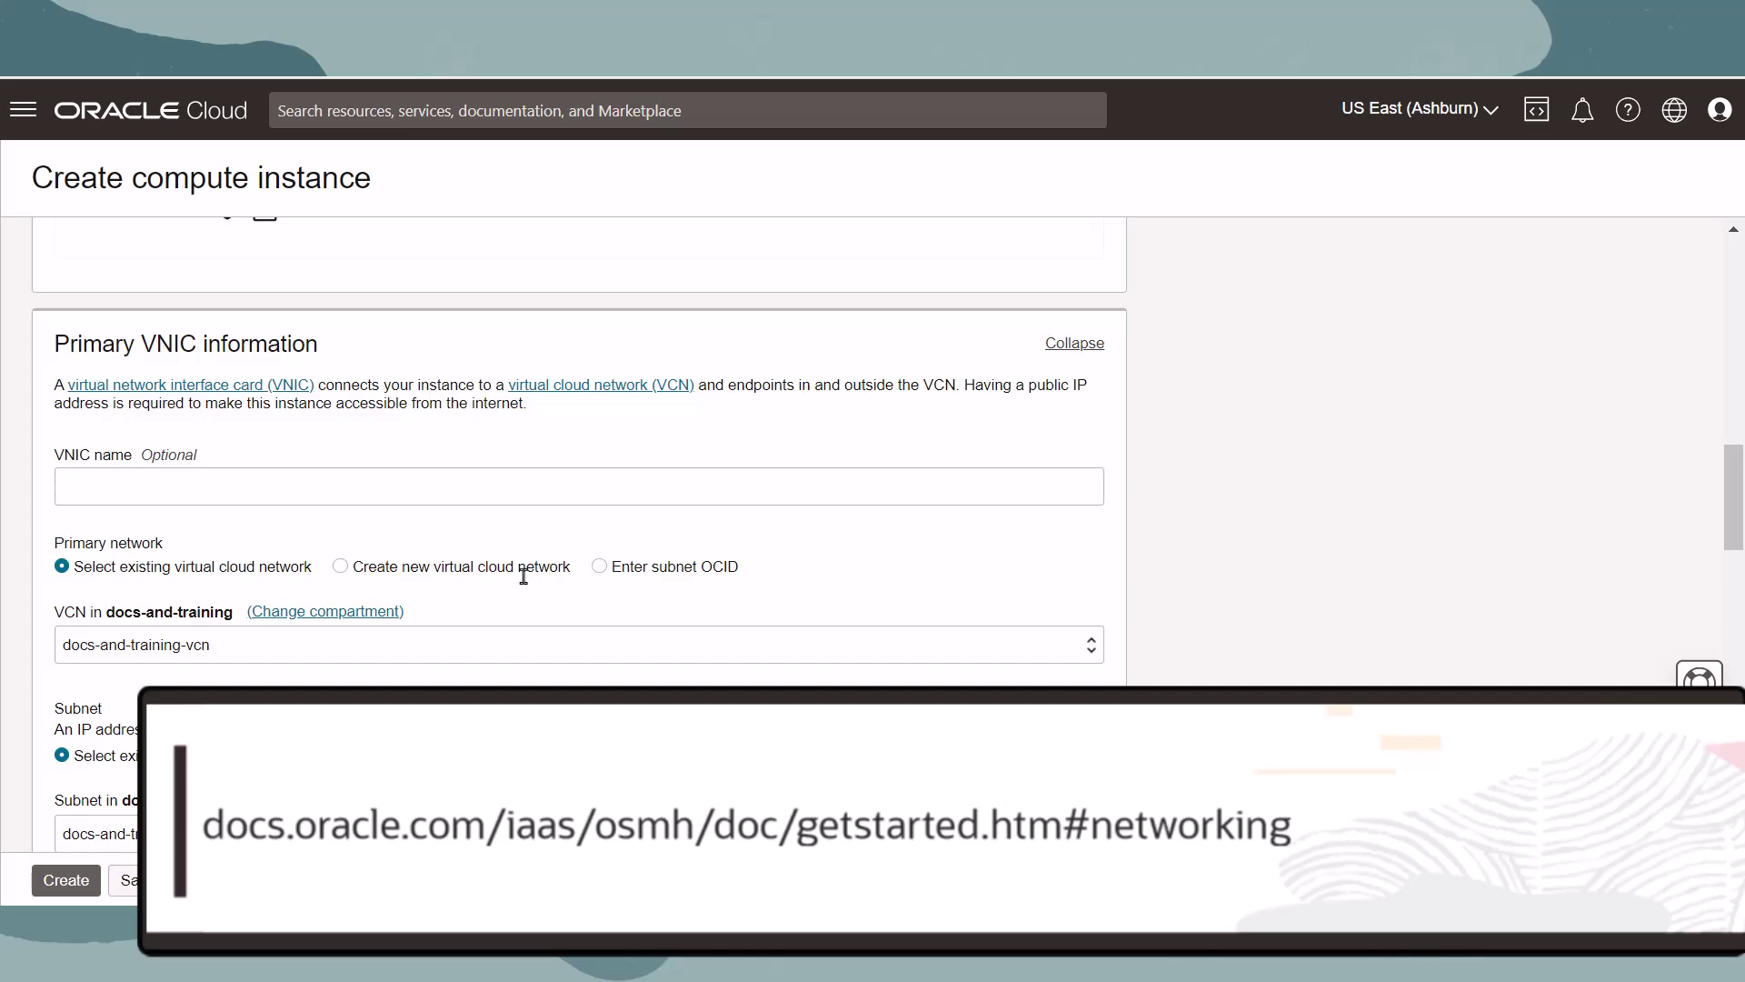
pyautogui.scroll(-2, 523, 575)
pyautogui.scroll(-5, 664, 611)
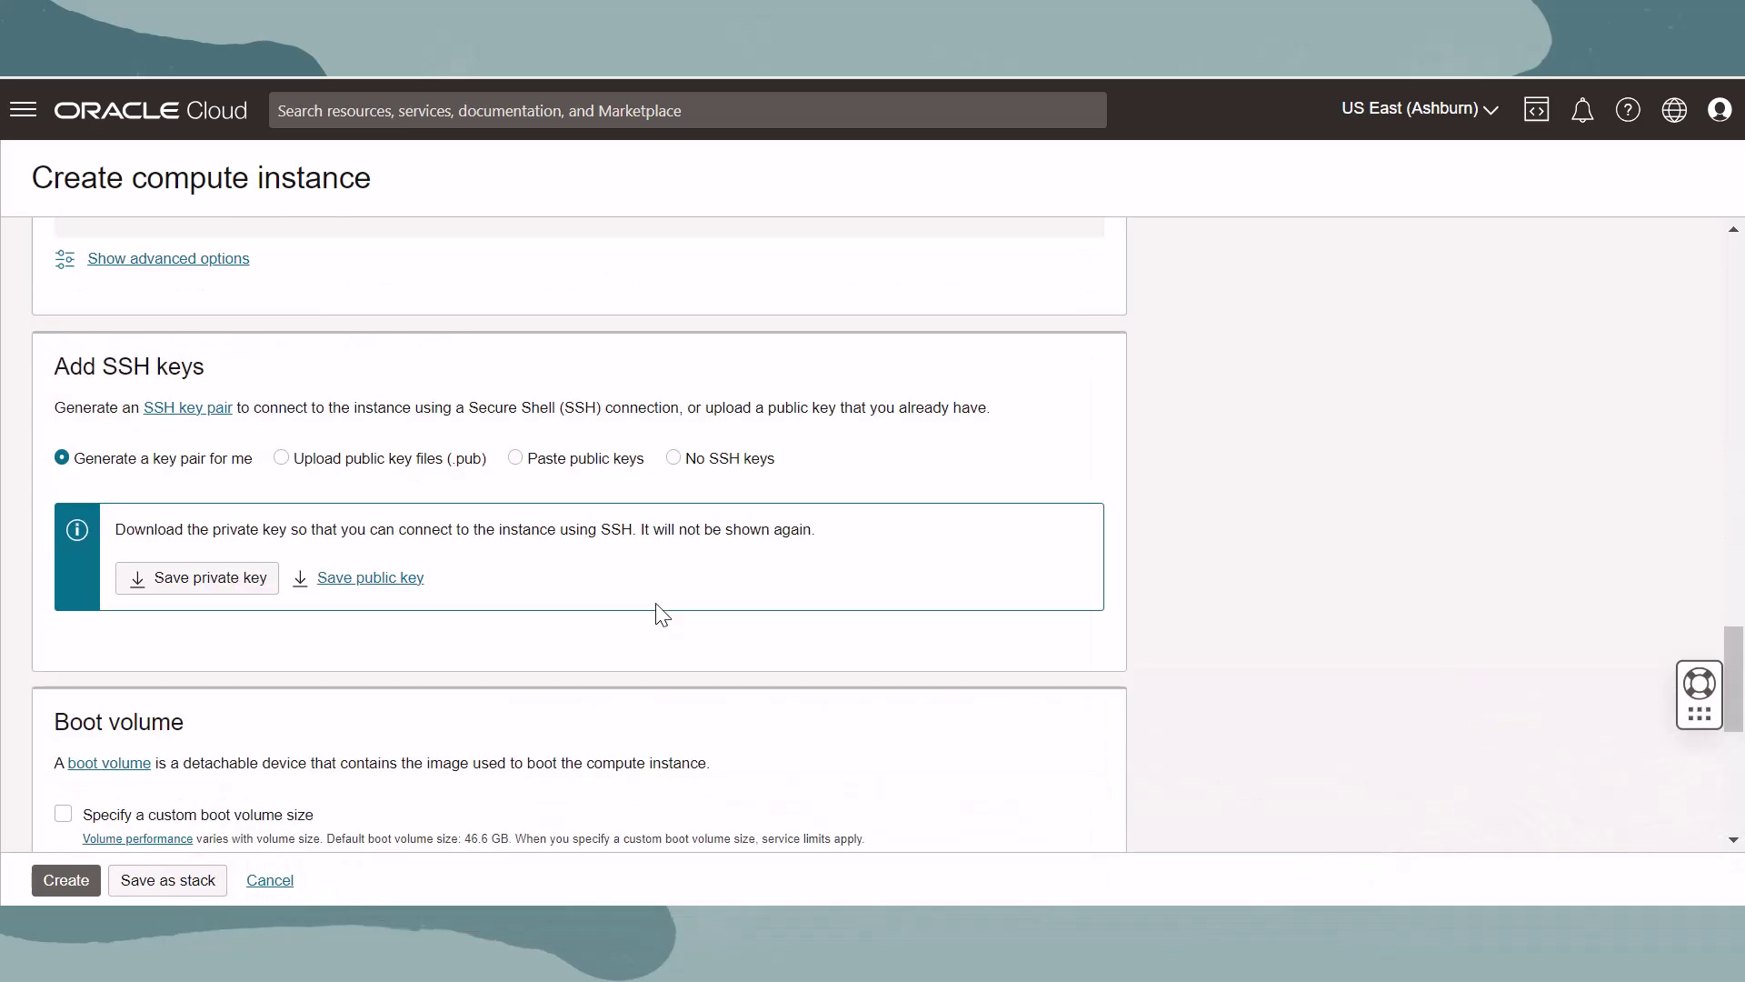
pyautogui.scroll(-1, 663, 613)
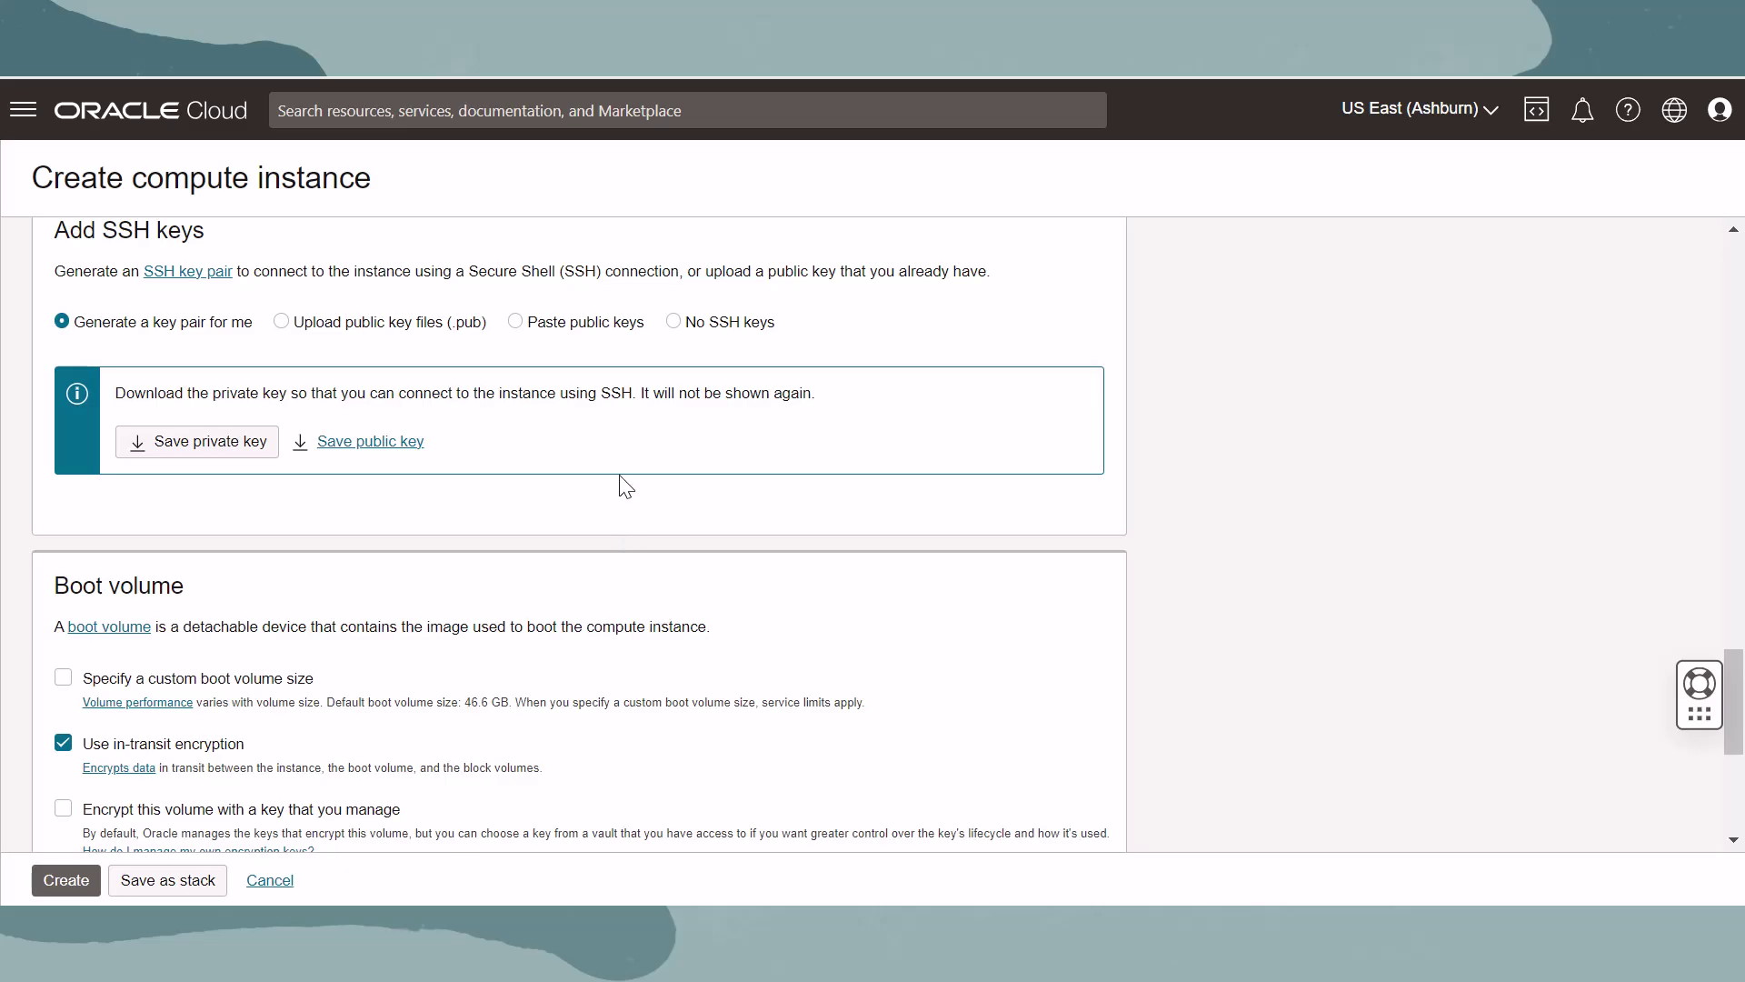
pyautogui.scroll(-3, 616, 490)
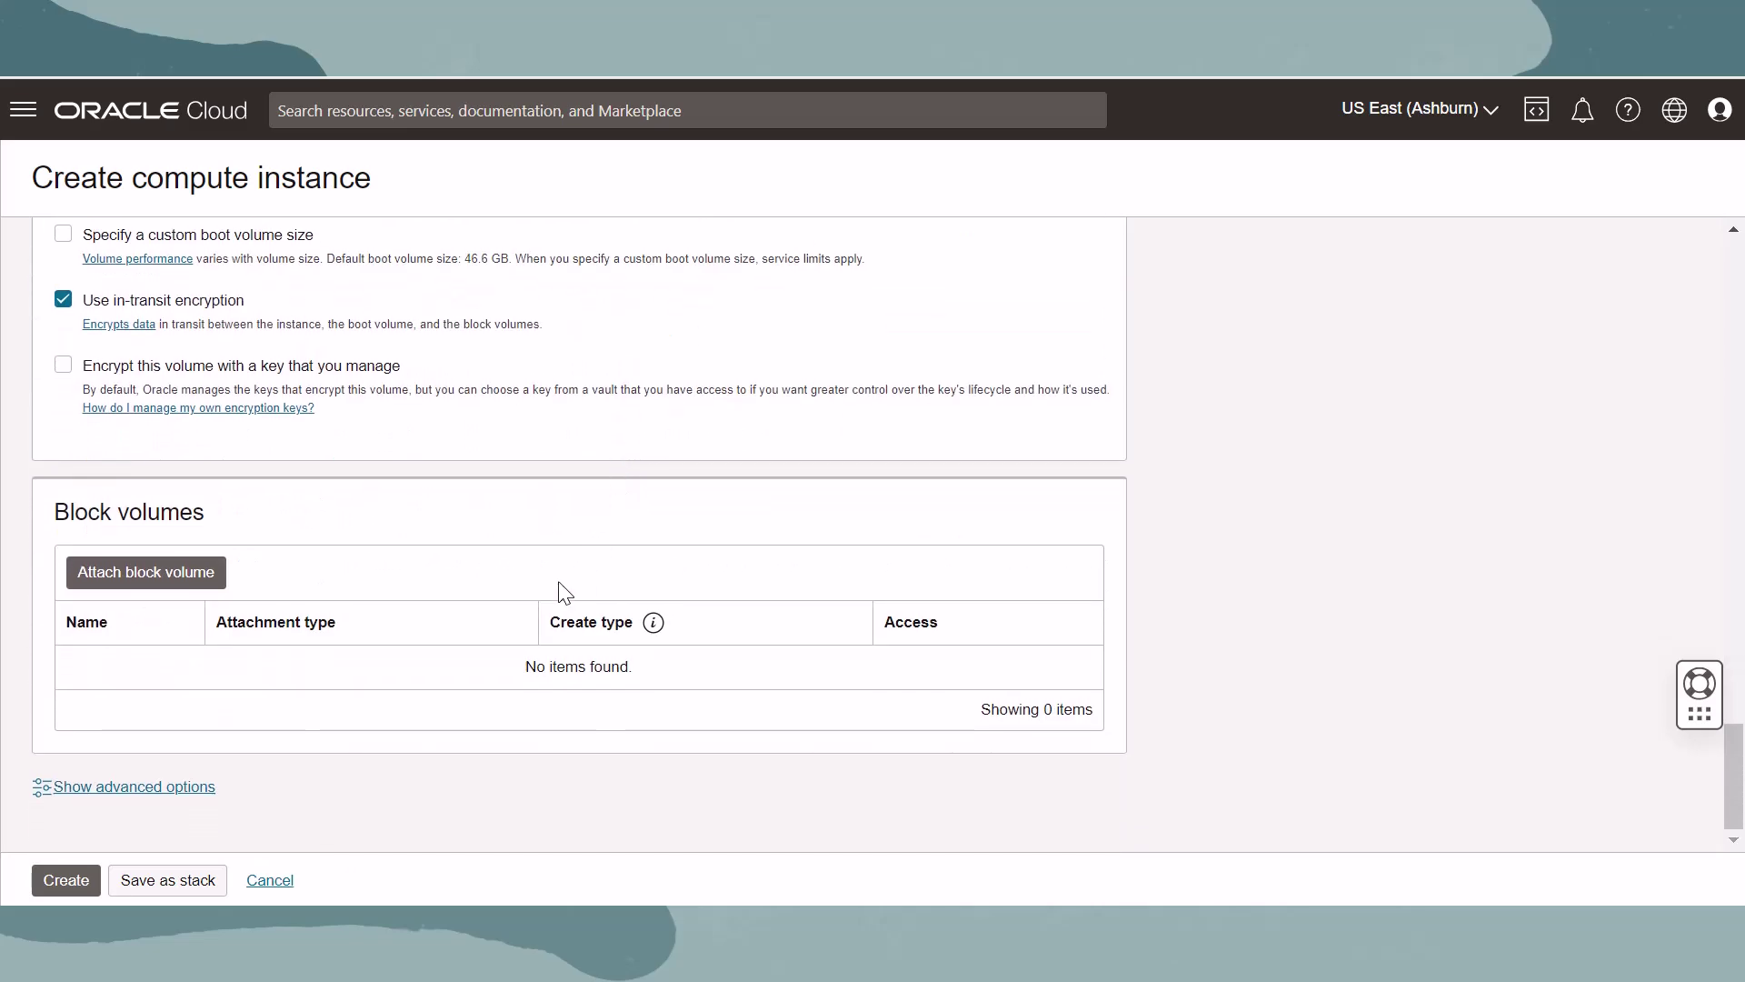
# Step: In advanced options, enable the OS Management Hub Agent plugin with the oracle_linux_8 profile
pyautogui.click(181, 795)
pyautogui.scroll(-3, 456, 760)
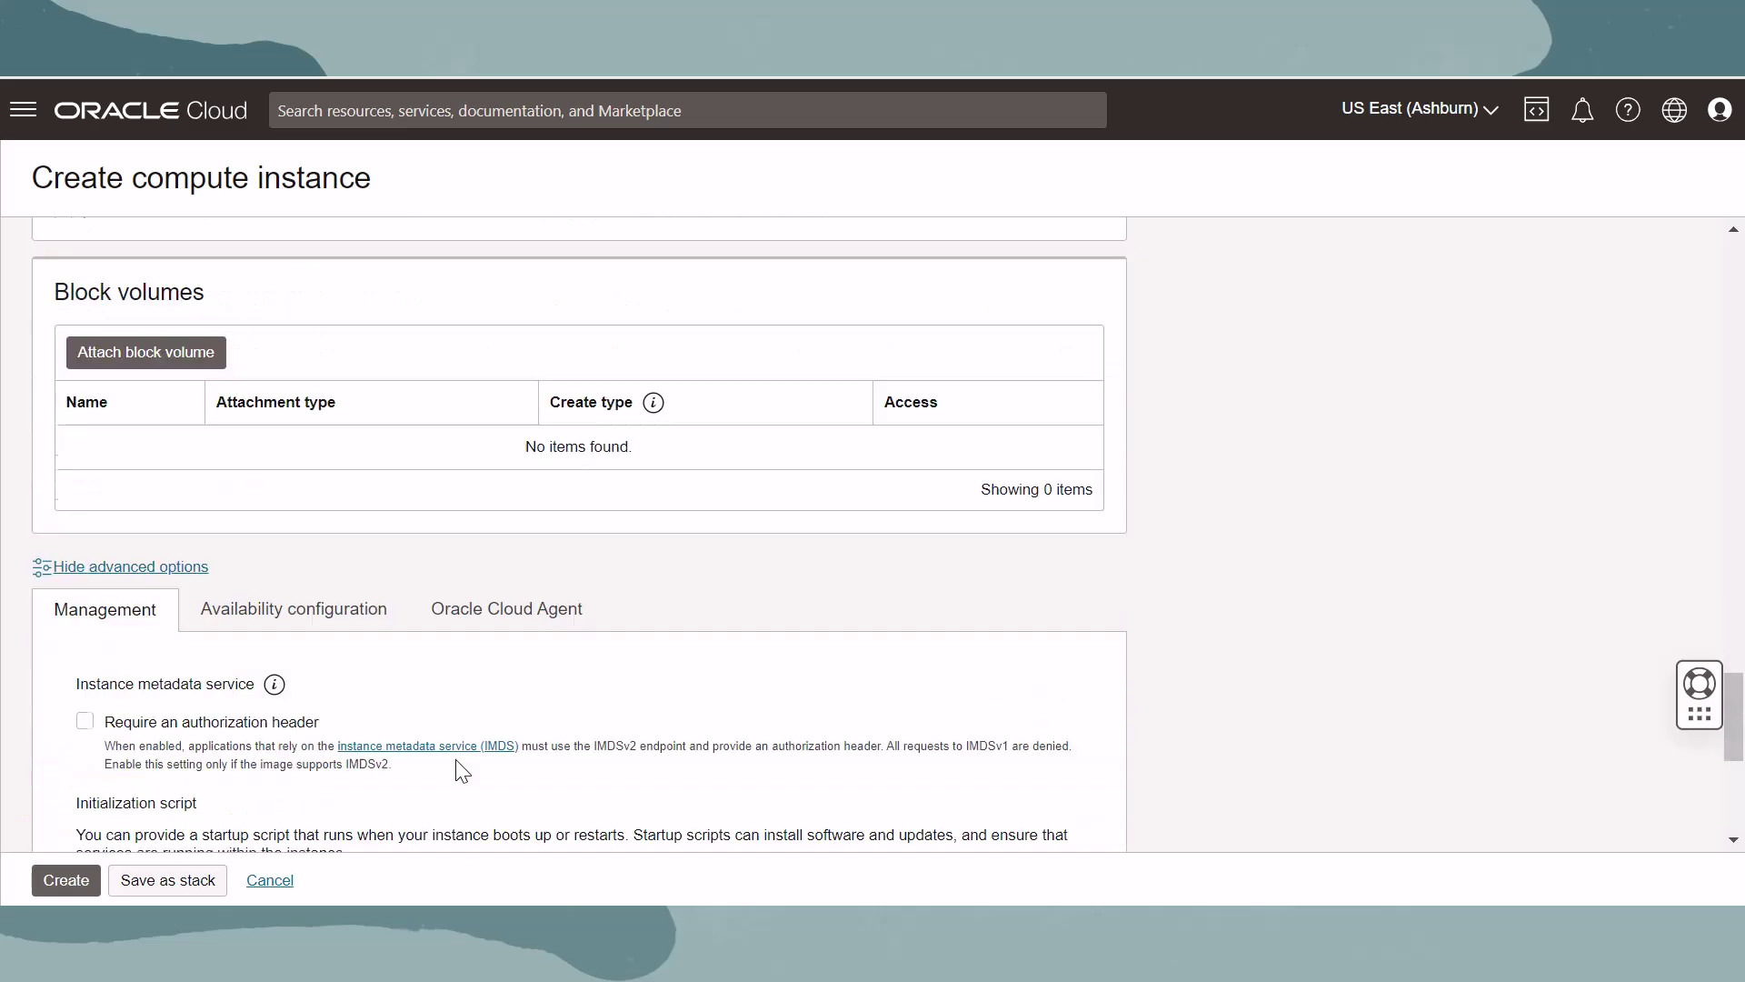
pyautogui.scroll(-1, 466, 729)
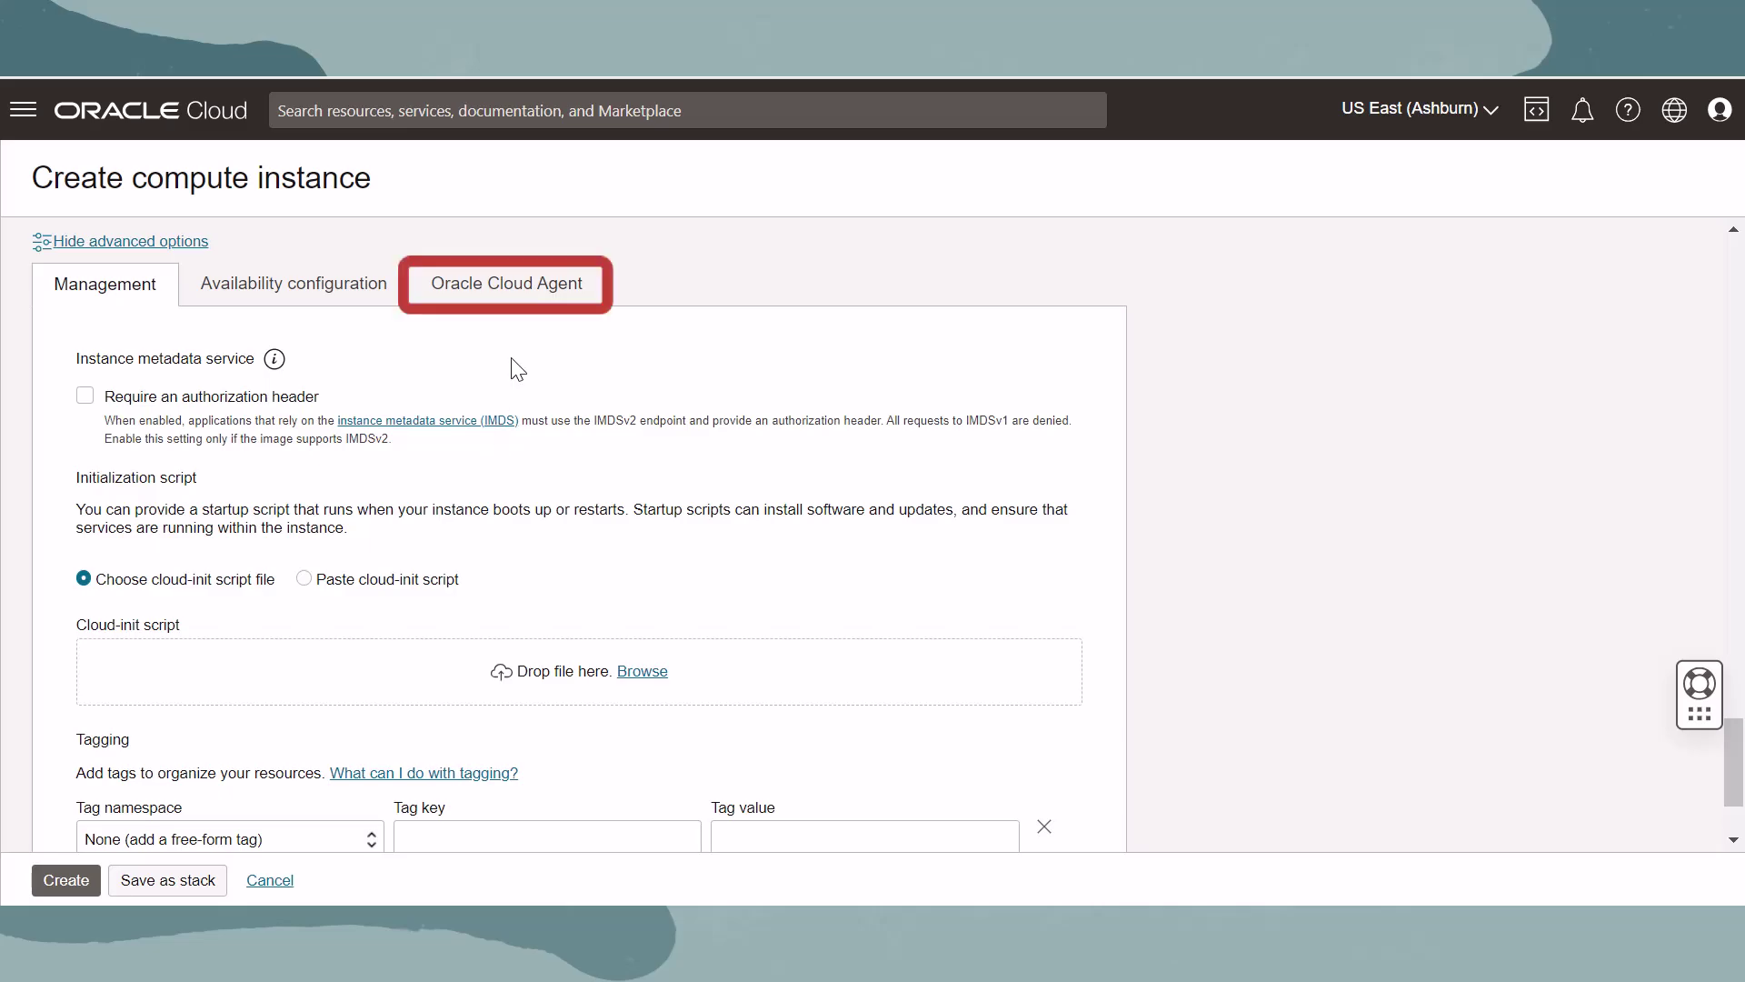
pyautogui.click(524, 289)
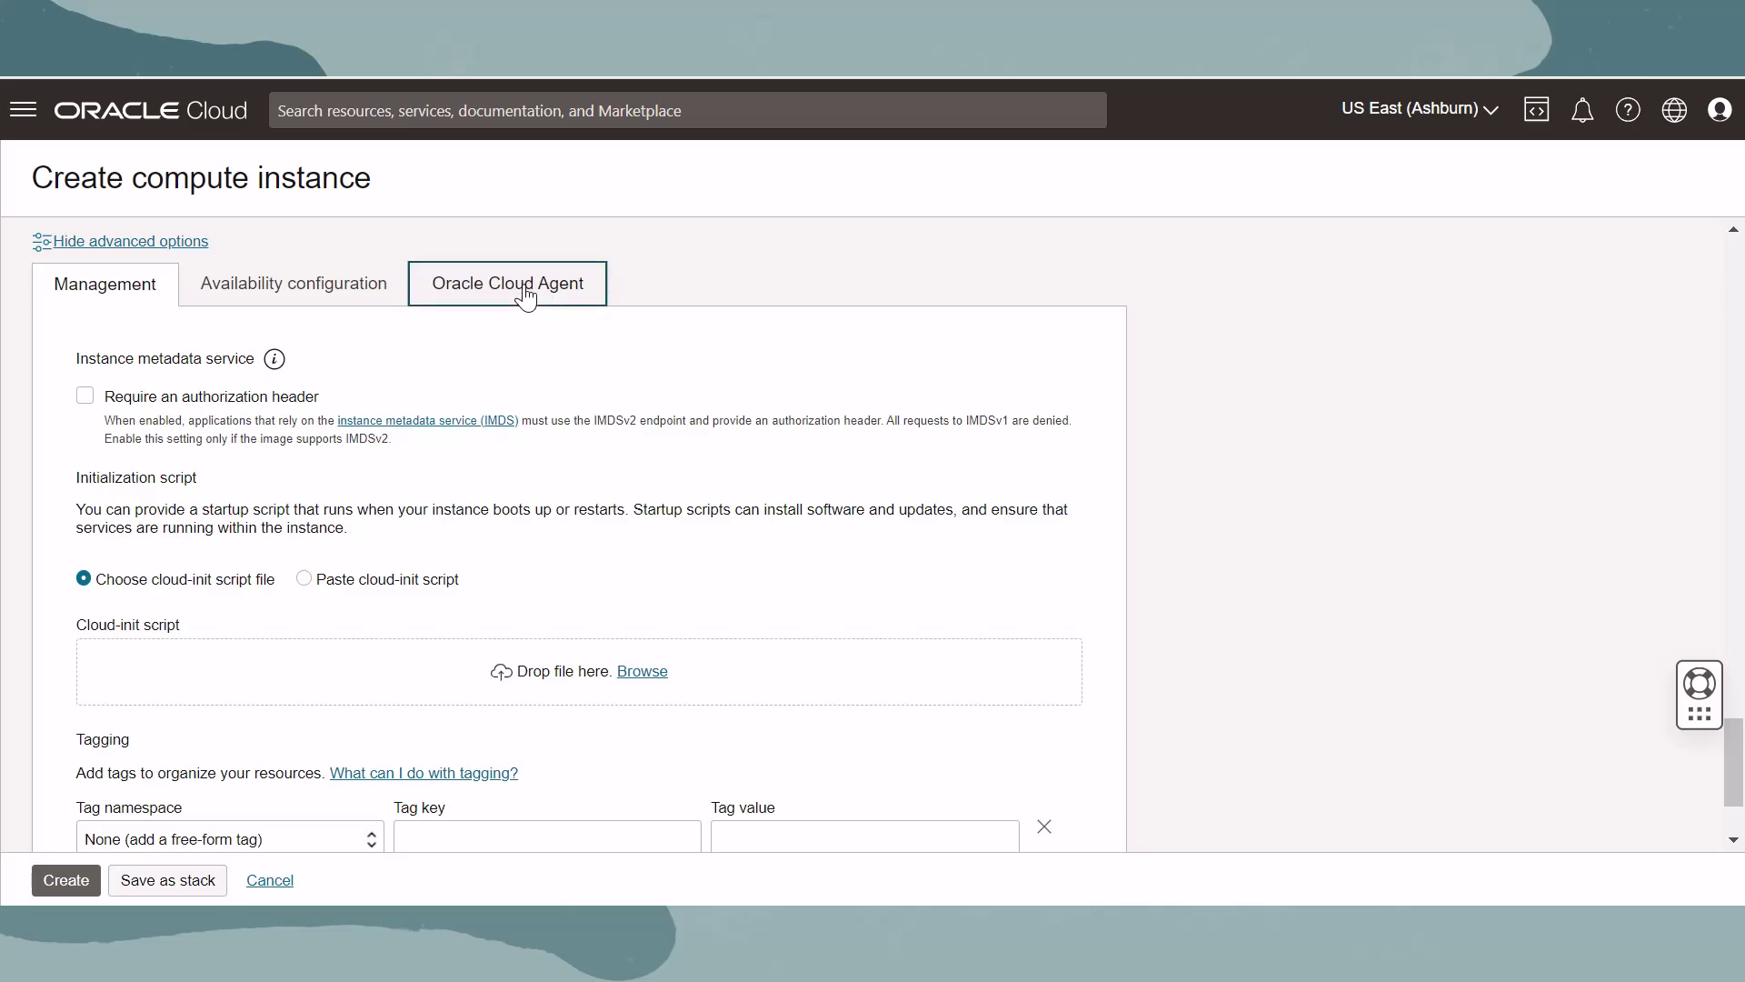
pyautogui.scroll(-1, 608, 426)
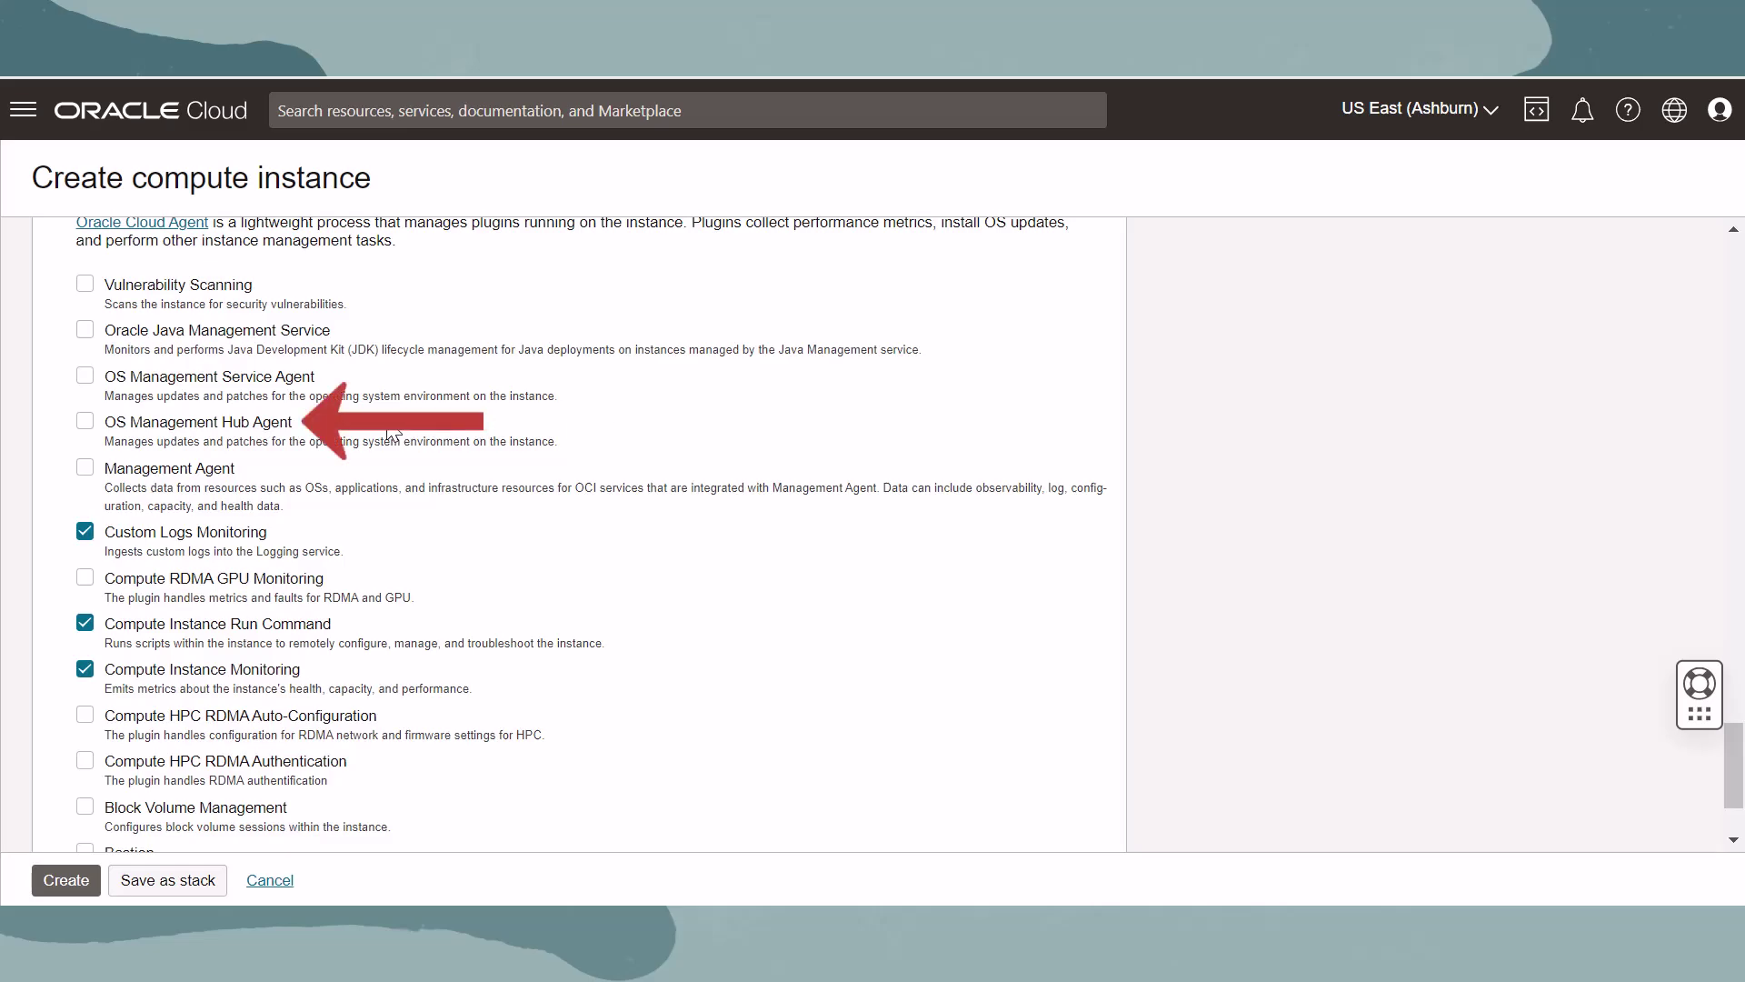
pyautogui.click(85, 421)
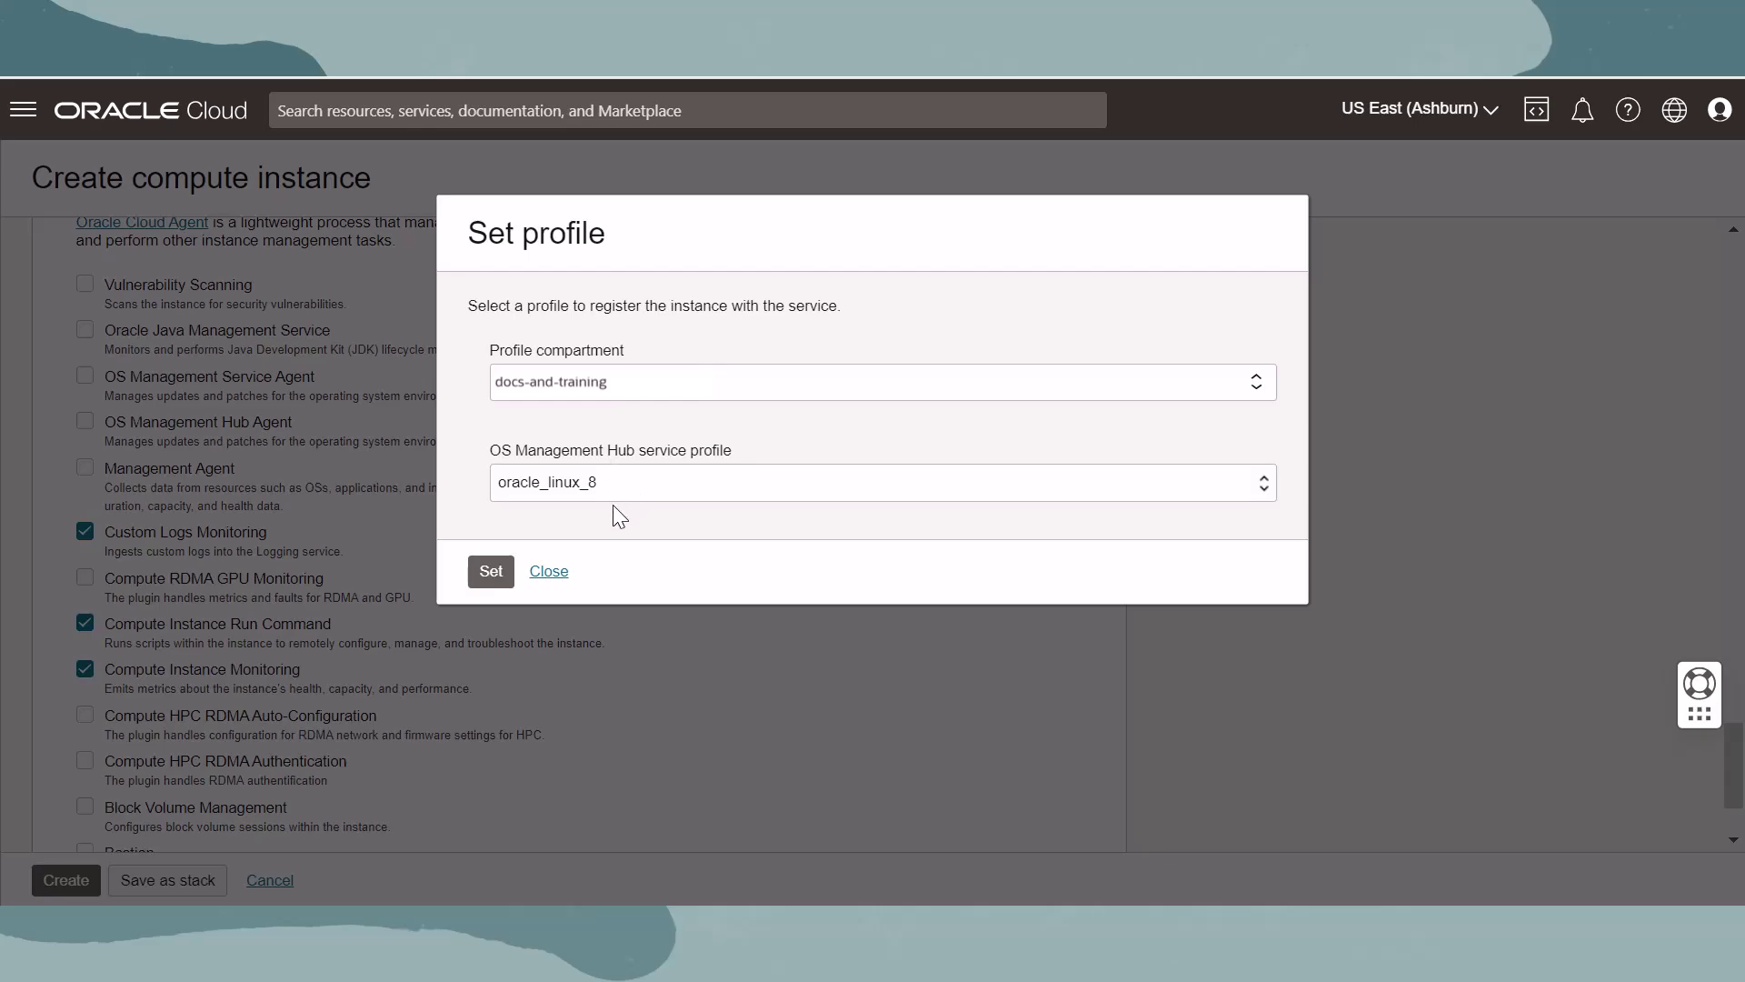
pyautogui.click(491, 573)
pyautogui.scroll(-2, 450, 613)
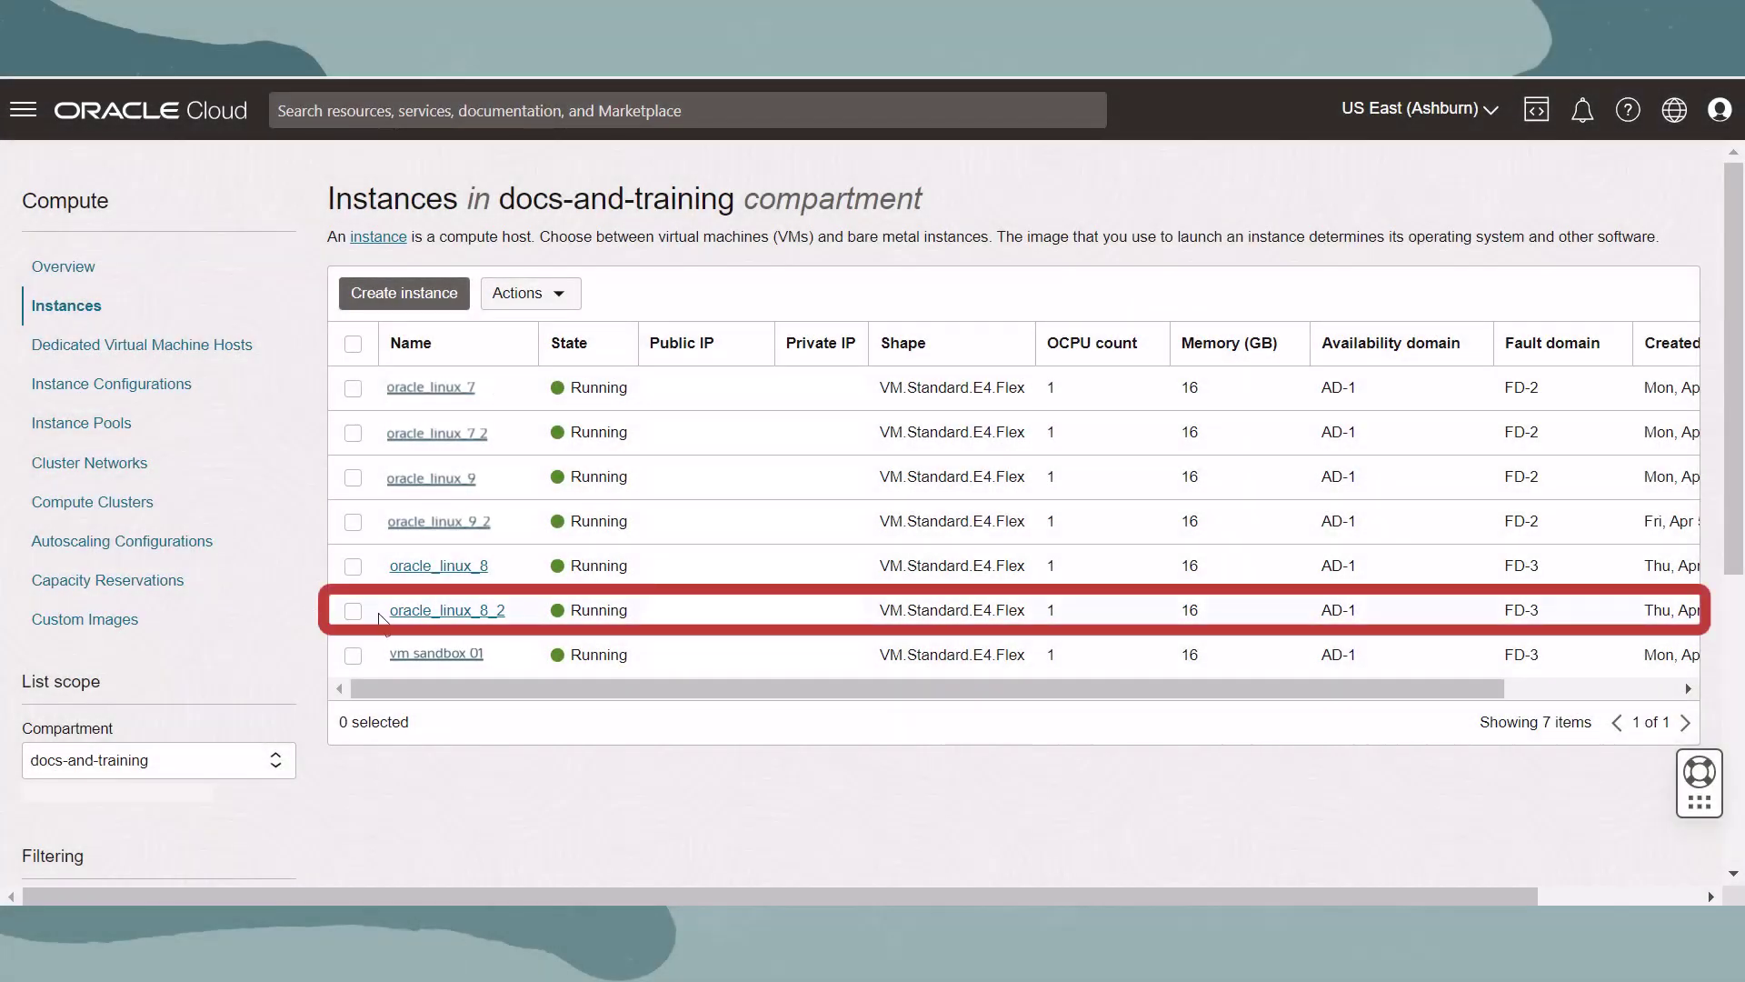
# Step: Check the OS Management Hub Agent plugin on oracle_linux_8_2 and view its OS Management details
pyautogui.click(429, 611)
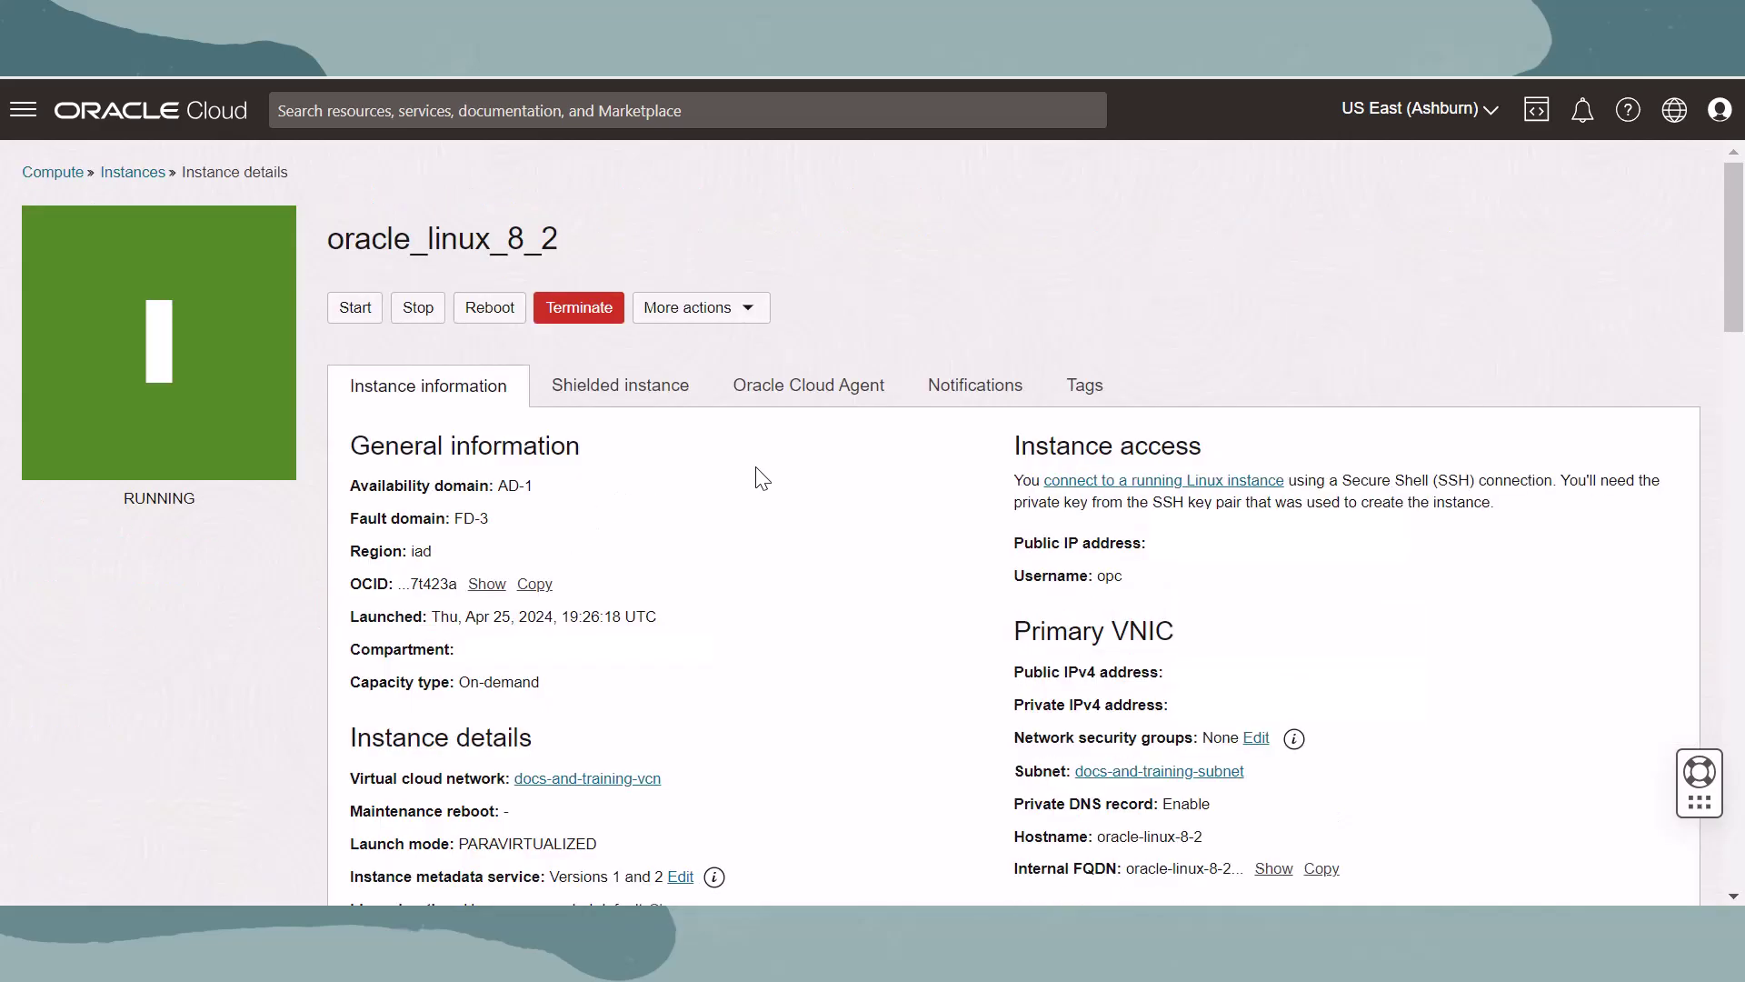
pyautogui.click(846, 396)
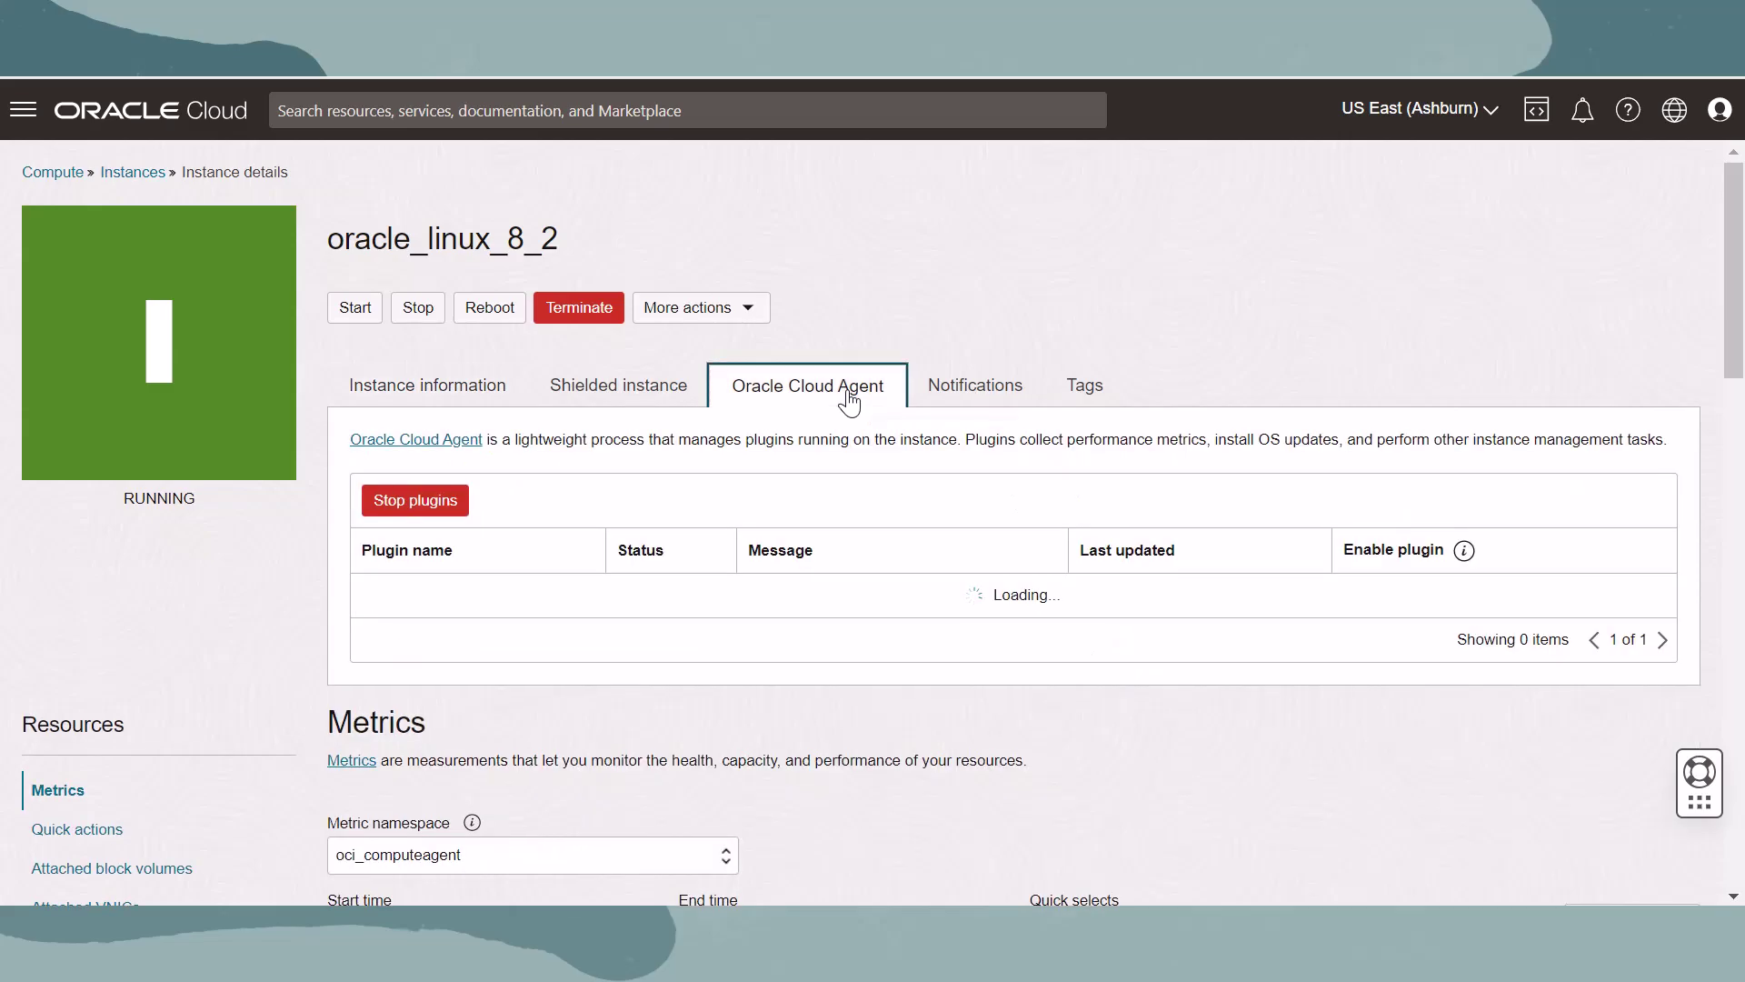
pyautogui.moveTo(1740, 274); pyautogui.dragTo(1740, 362)
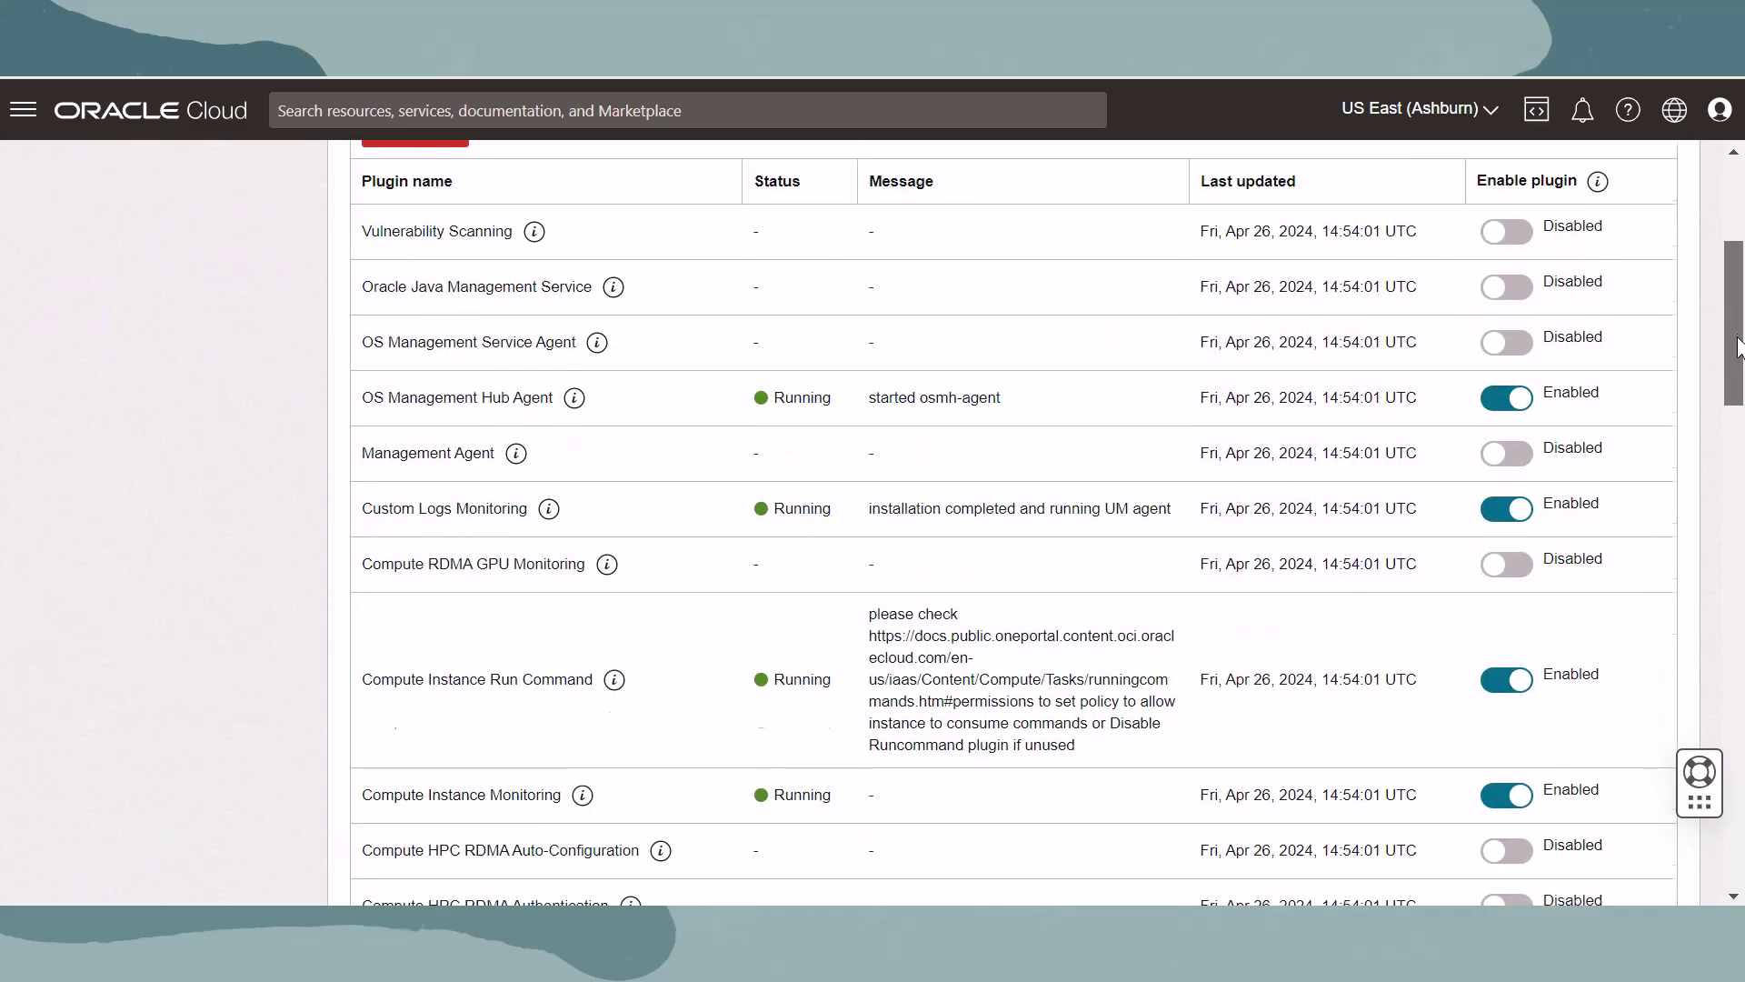
pyautogui.scroll(1, 1733, 365)
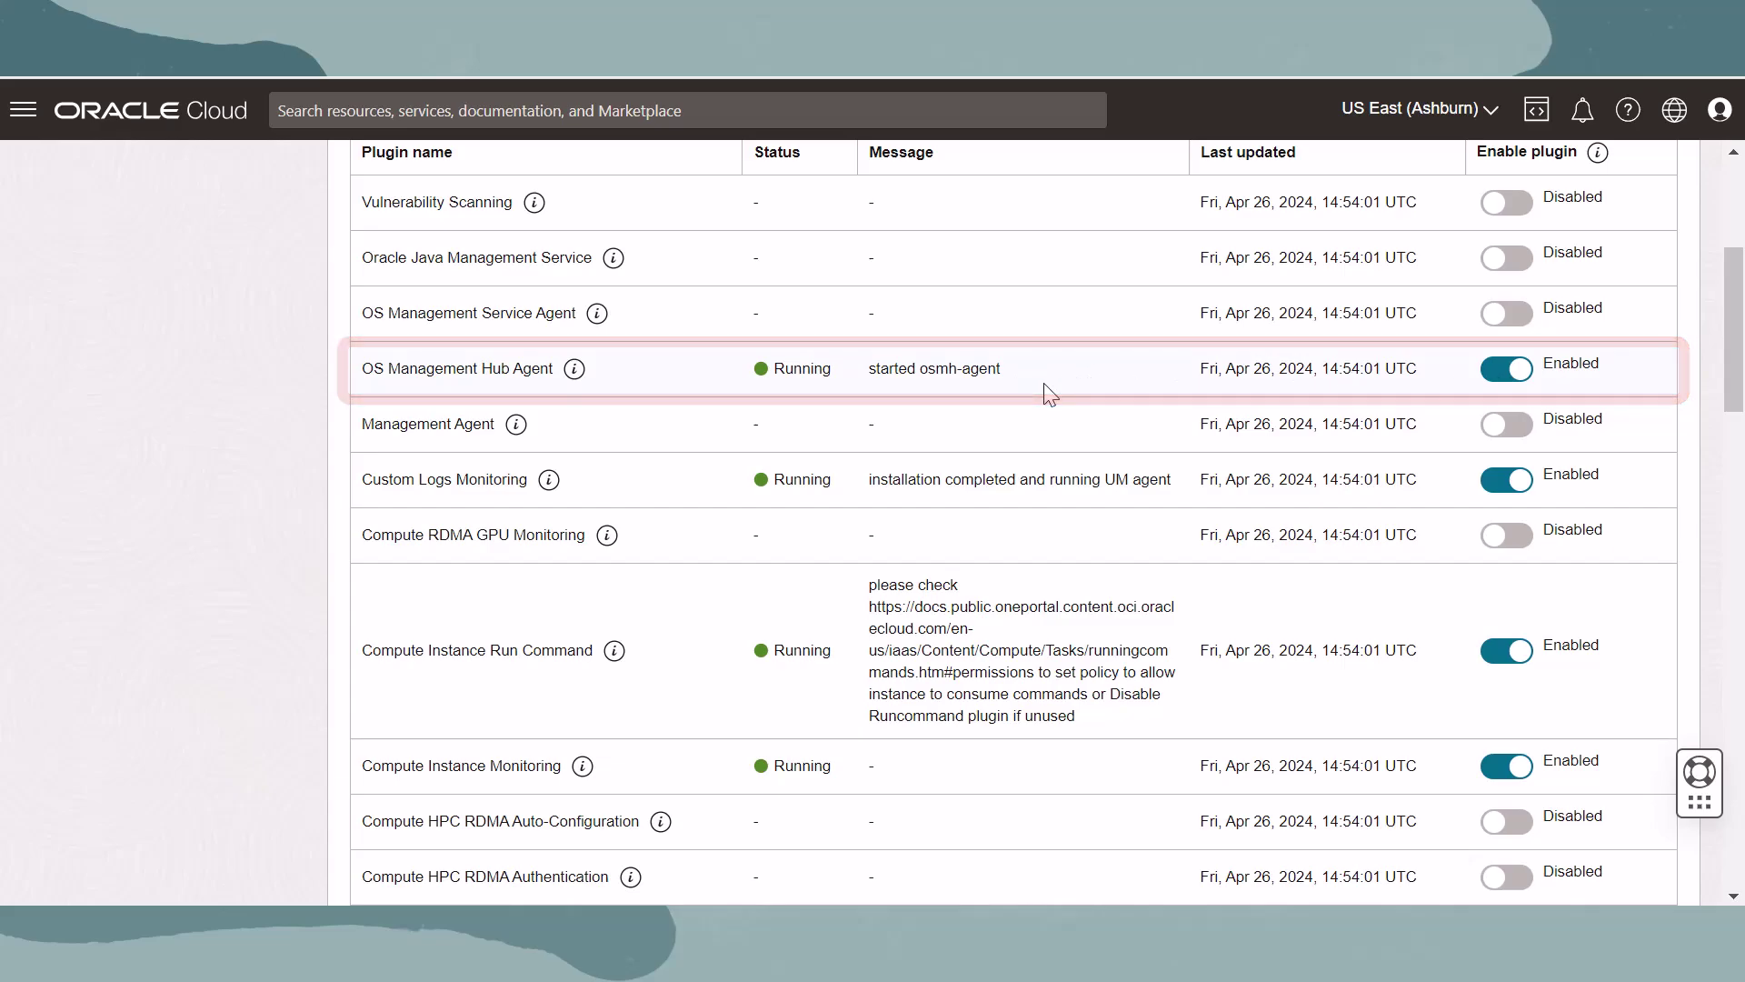
pyautogui.scroll(-5, 276, 545)
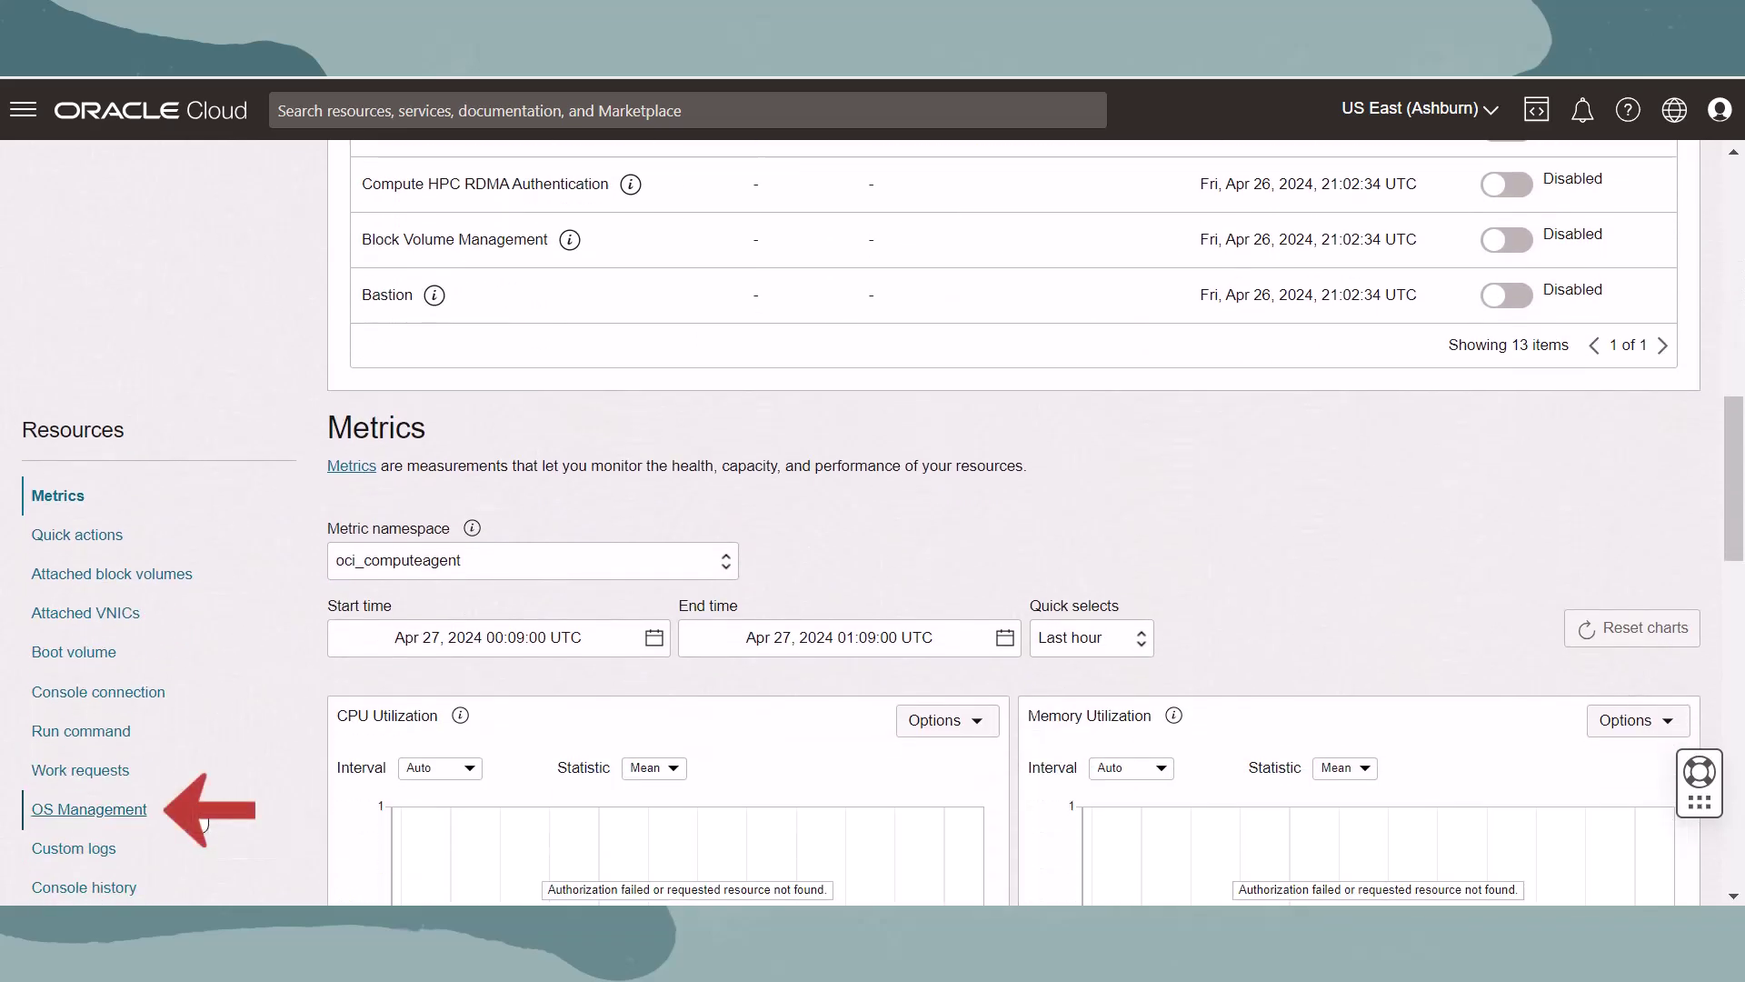
pyautogui.click(189, 815)
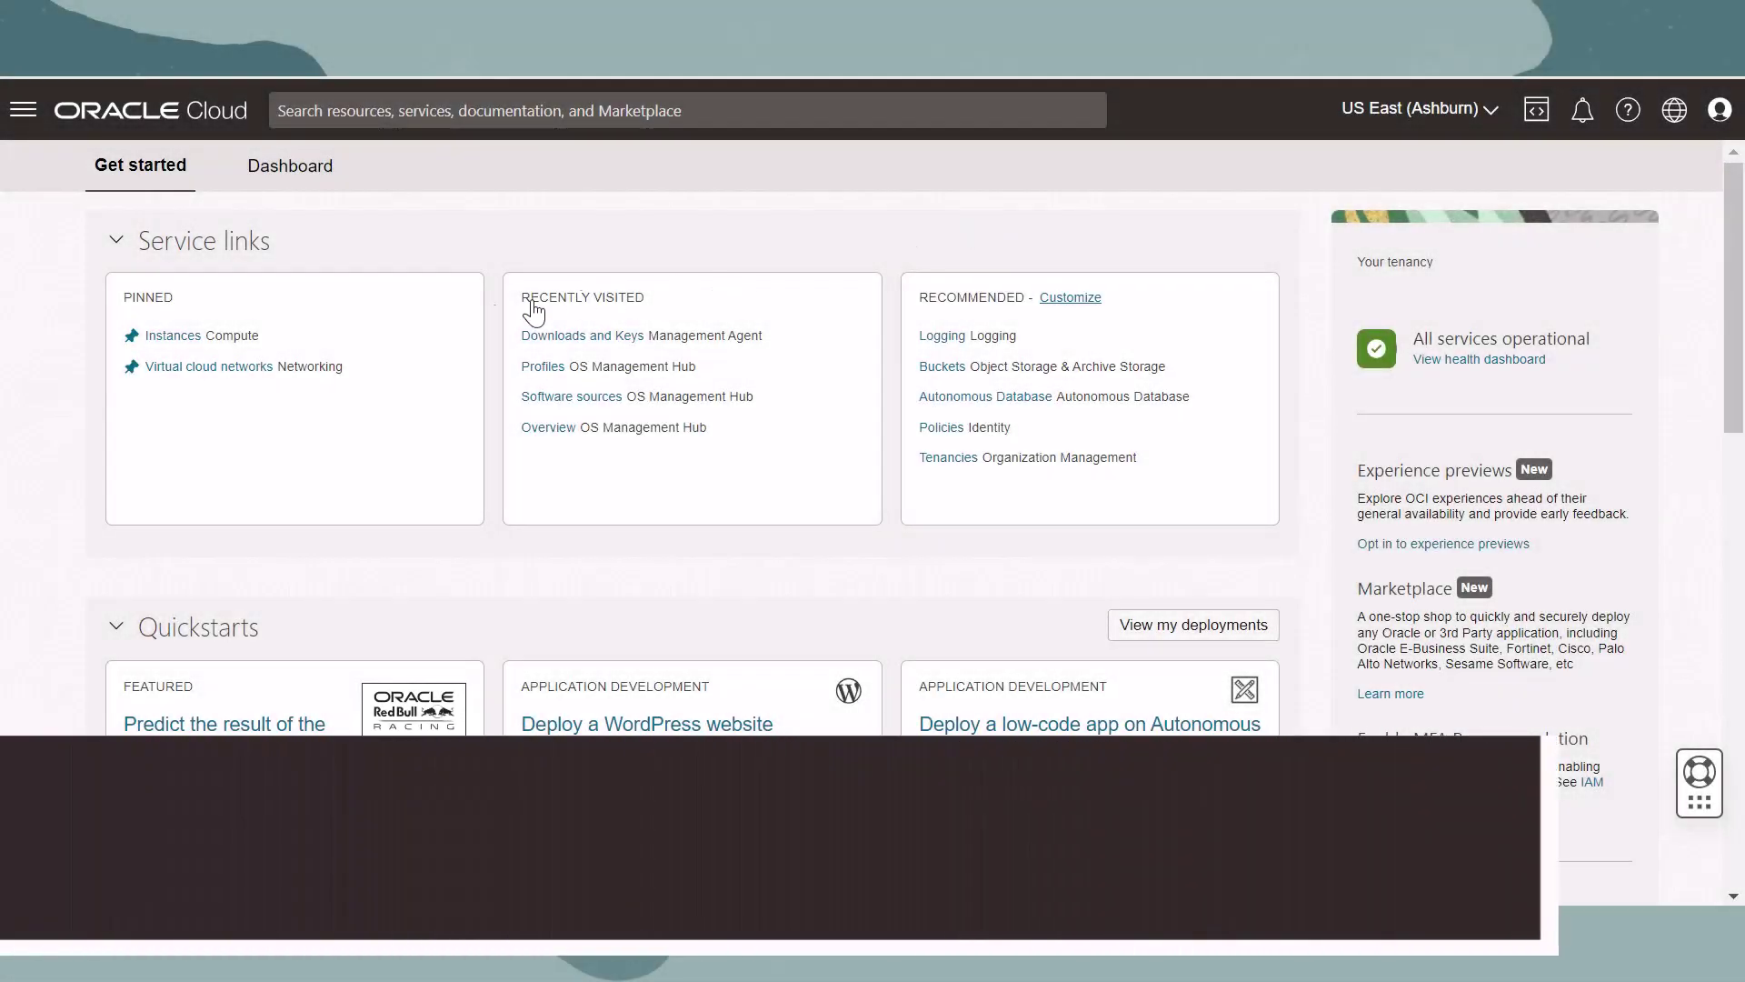
# Step: Go to Compute > Instances and open the oracle_linux_8 instance details
pyautogui.click(24, 111)
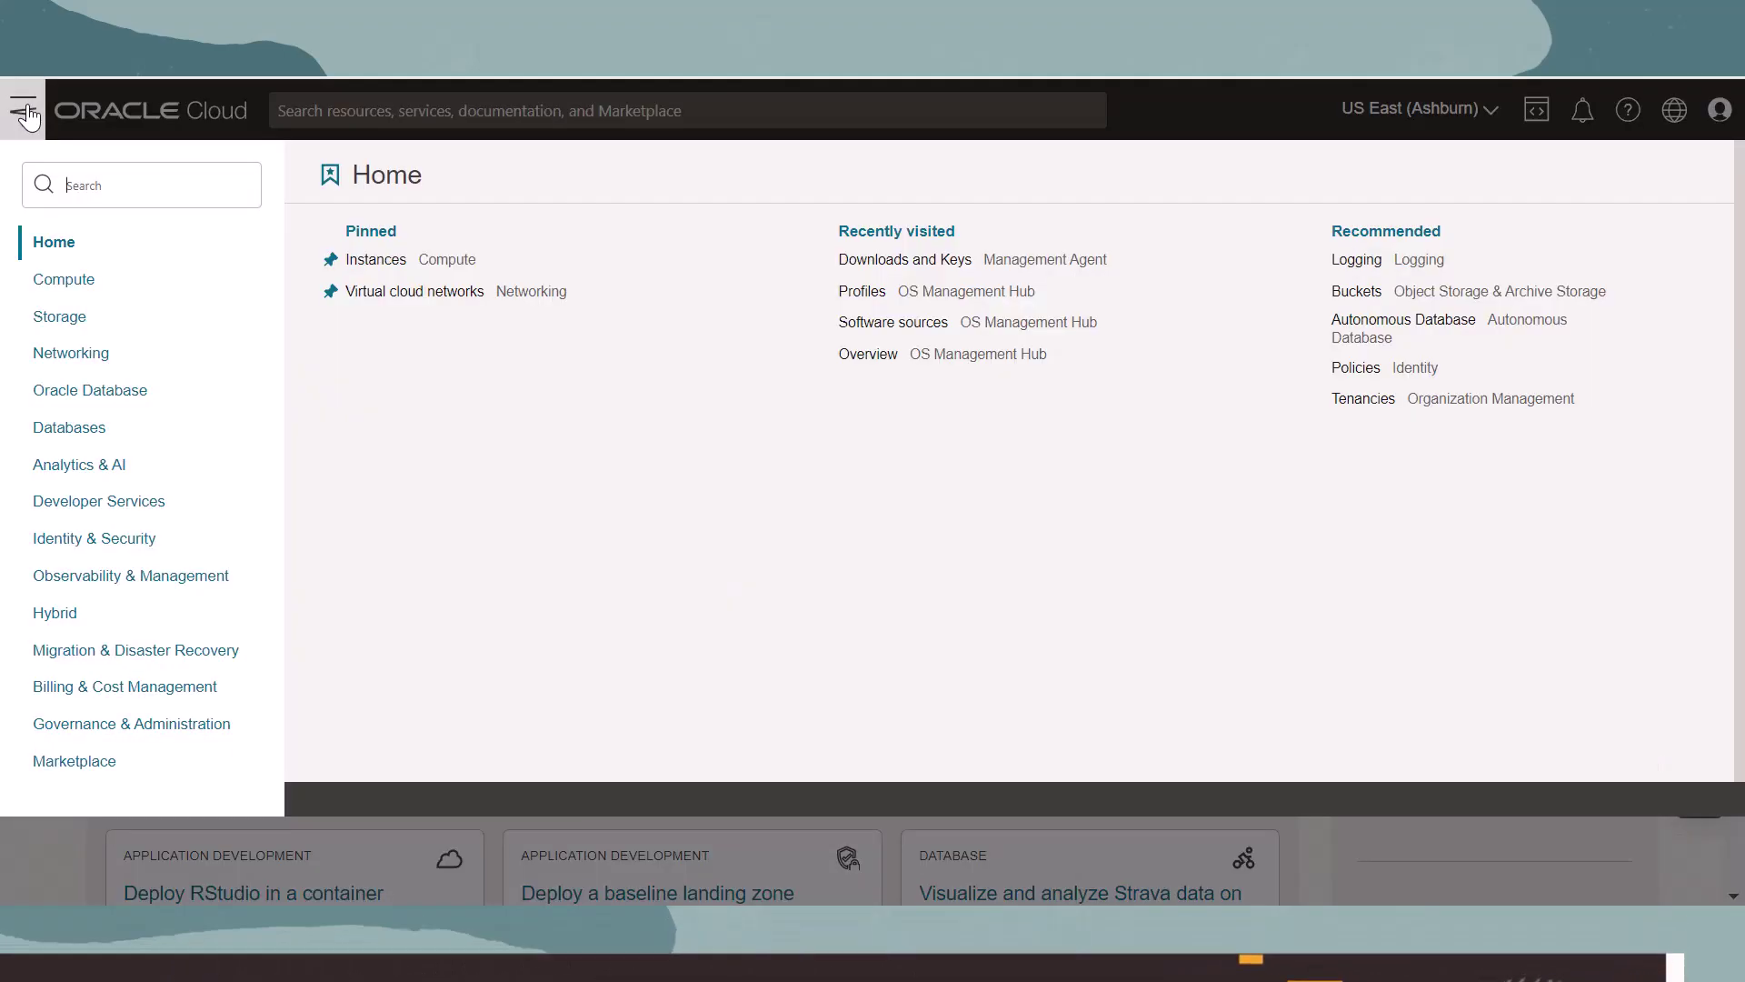
pyautogui.click(74, 290)
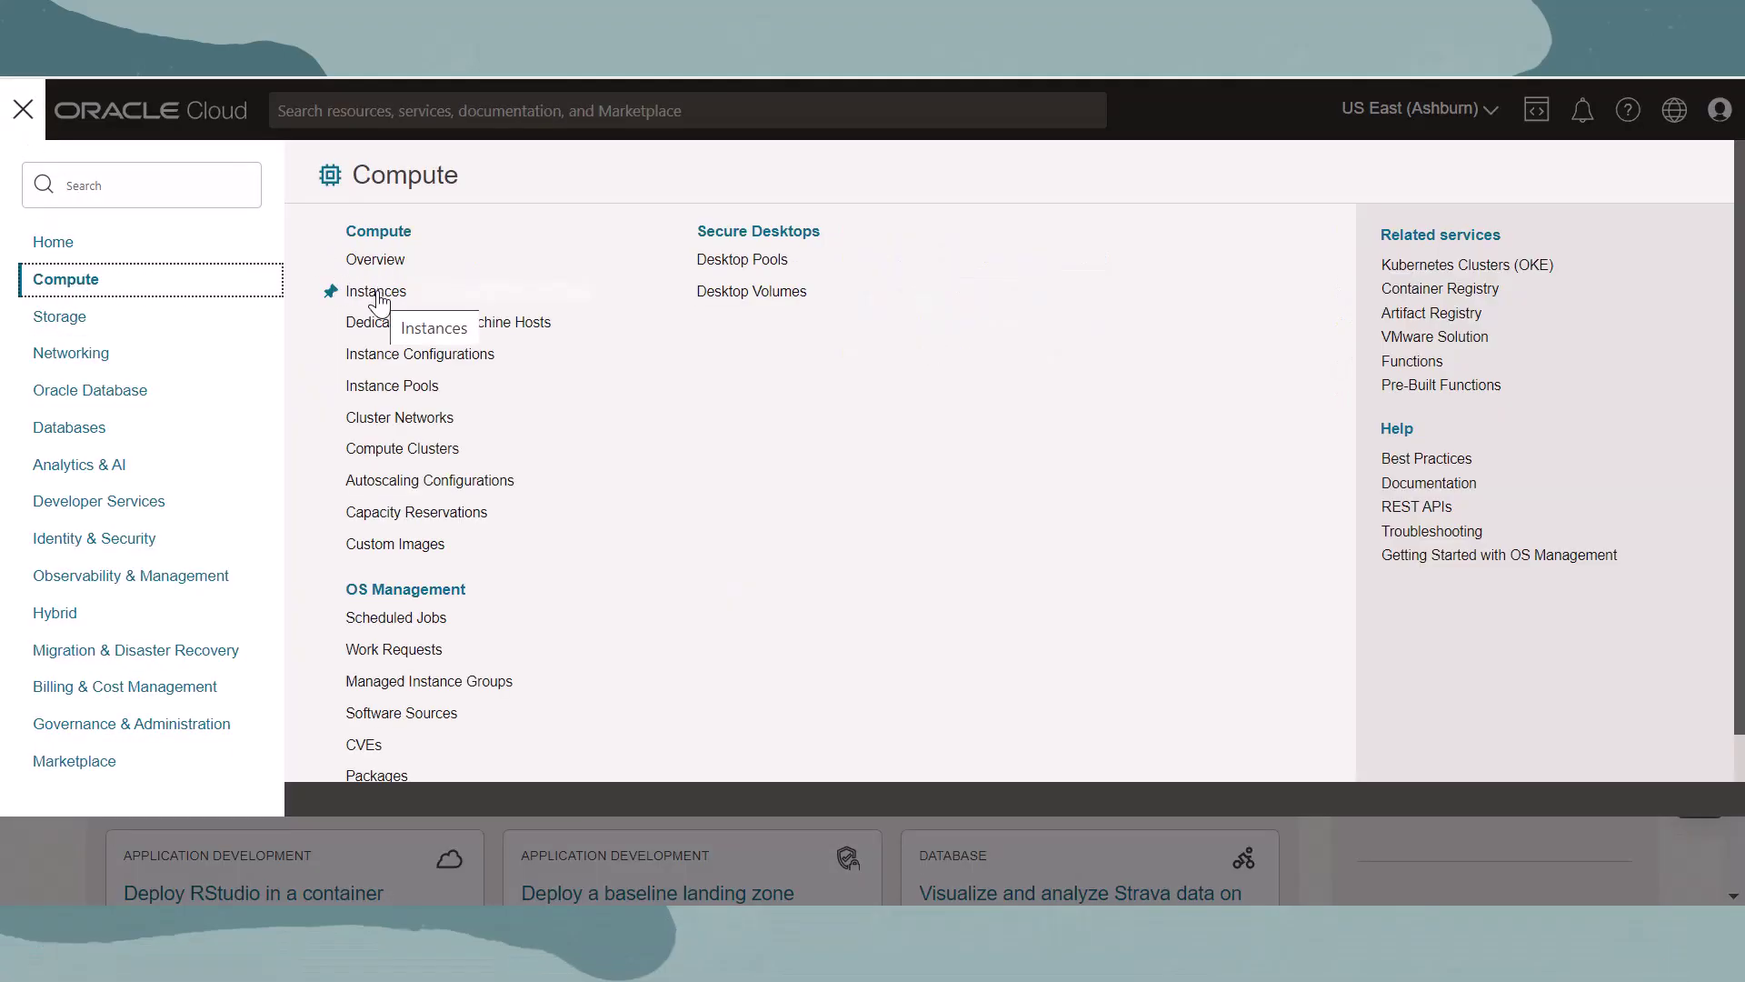
pyautogui.click(378, 293)
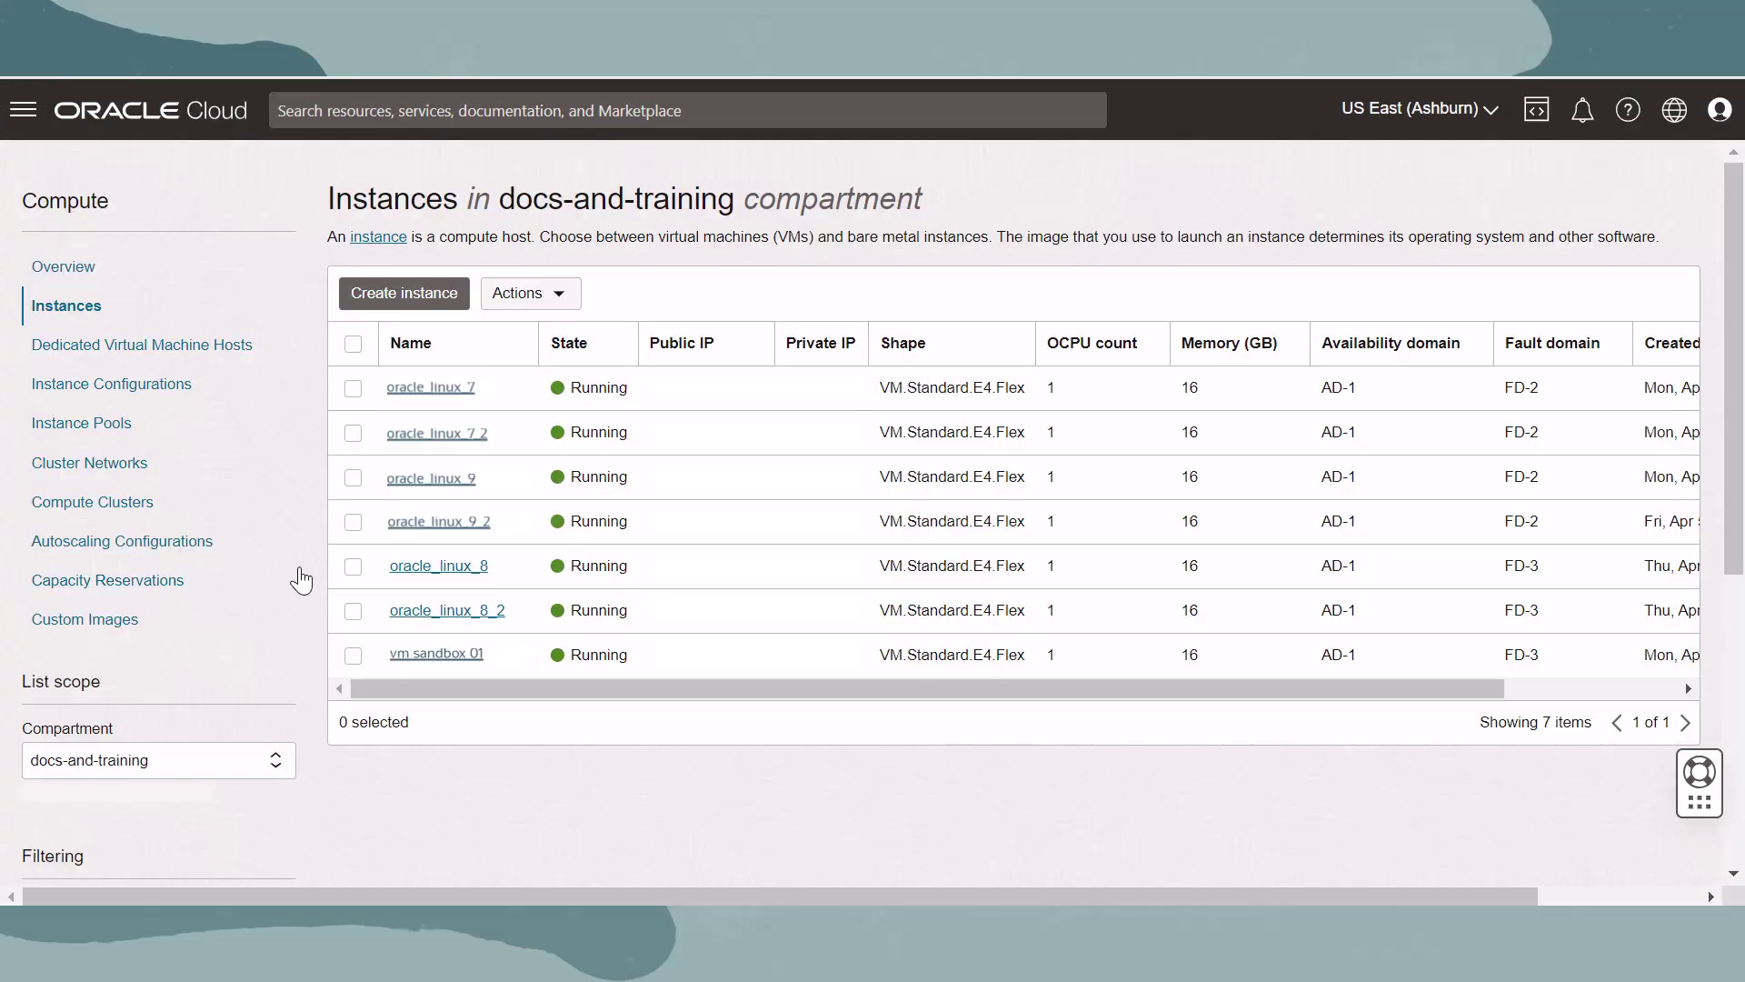
pyautogui.click(424, 569)
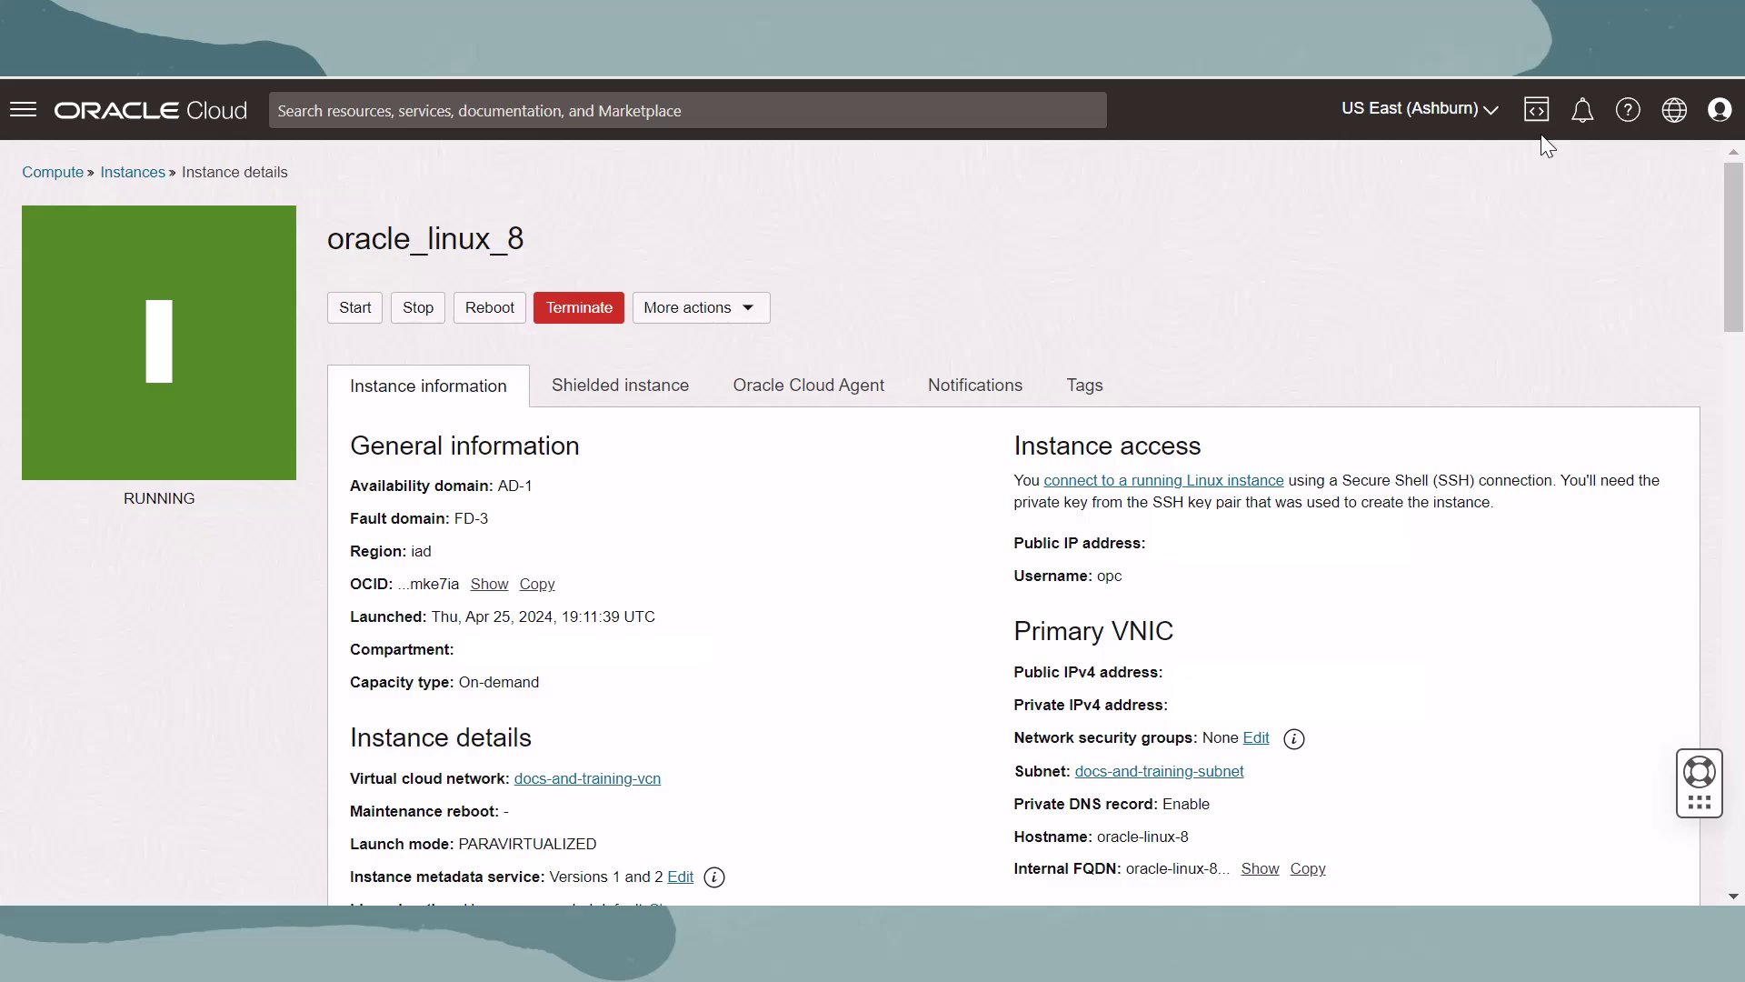
# Step: In Cloud Shell, check the installed oracle-cloud-agent version (1.40.0) and start installing the latest agent
pyautogui.click(1537, 112)
pyautogui.click(1539, 168)
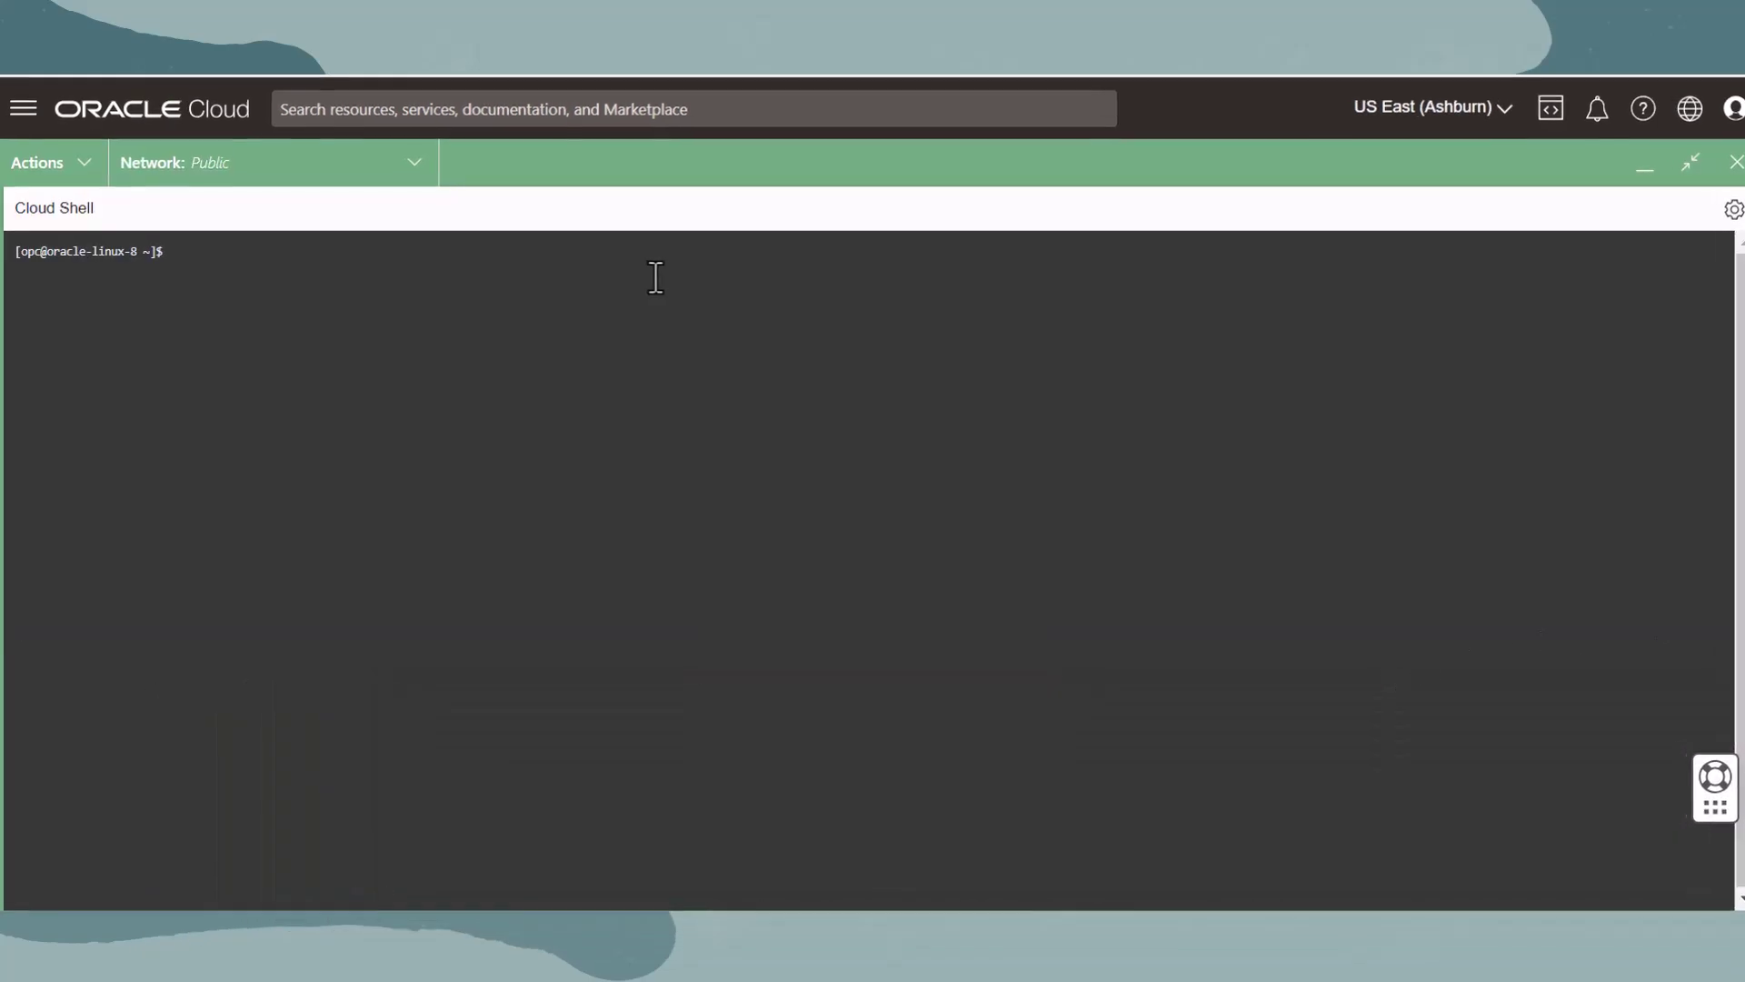
pyautogui.write('su')
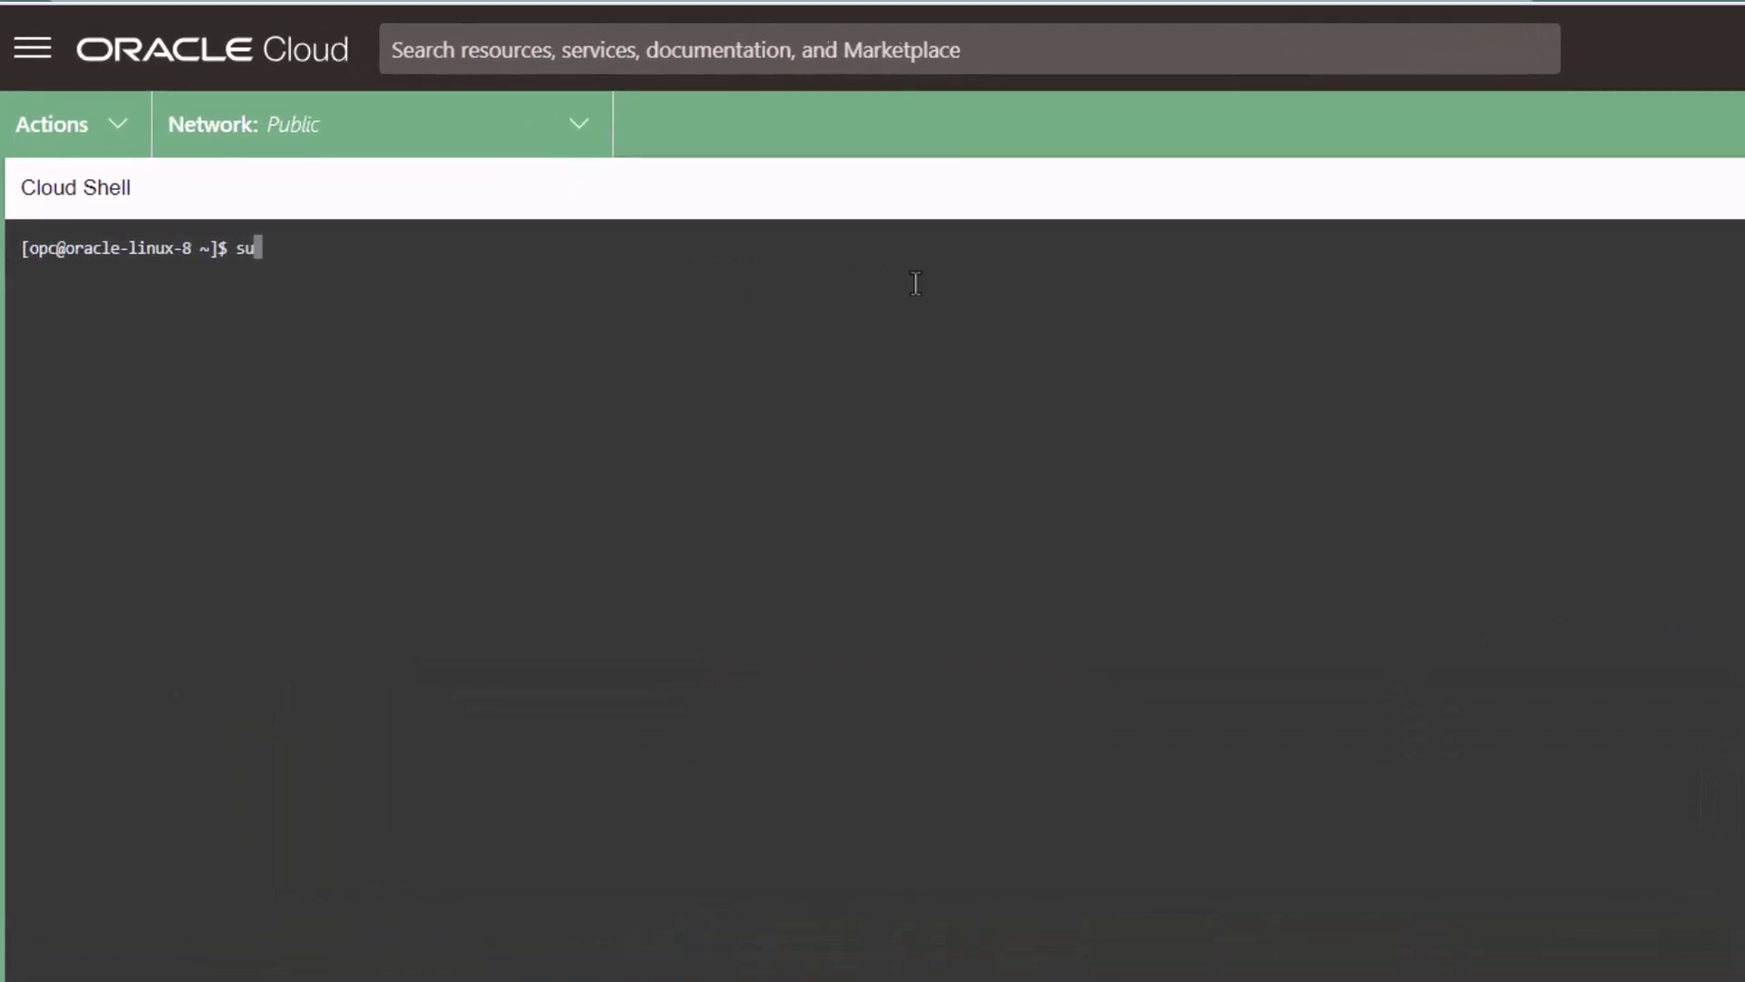
pyautogui.write('do yum info')
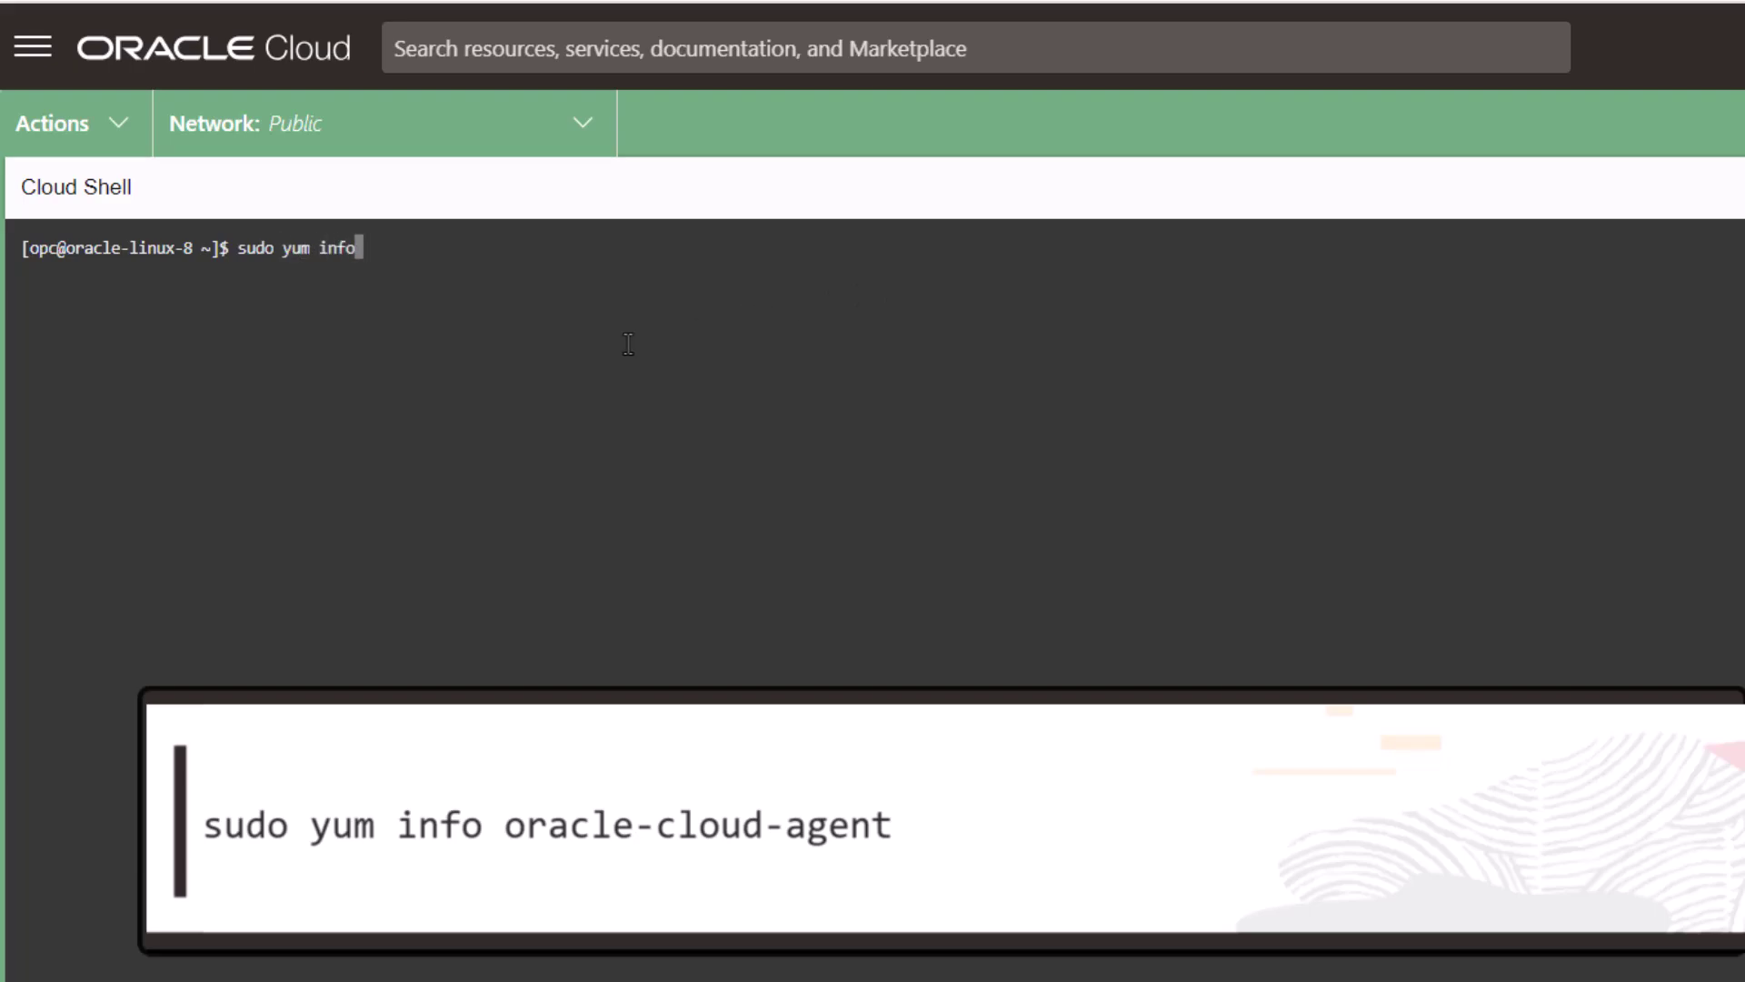
pyautogui.write(' oracle-cloud-')
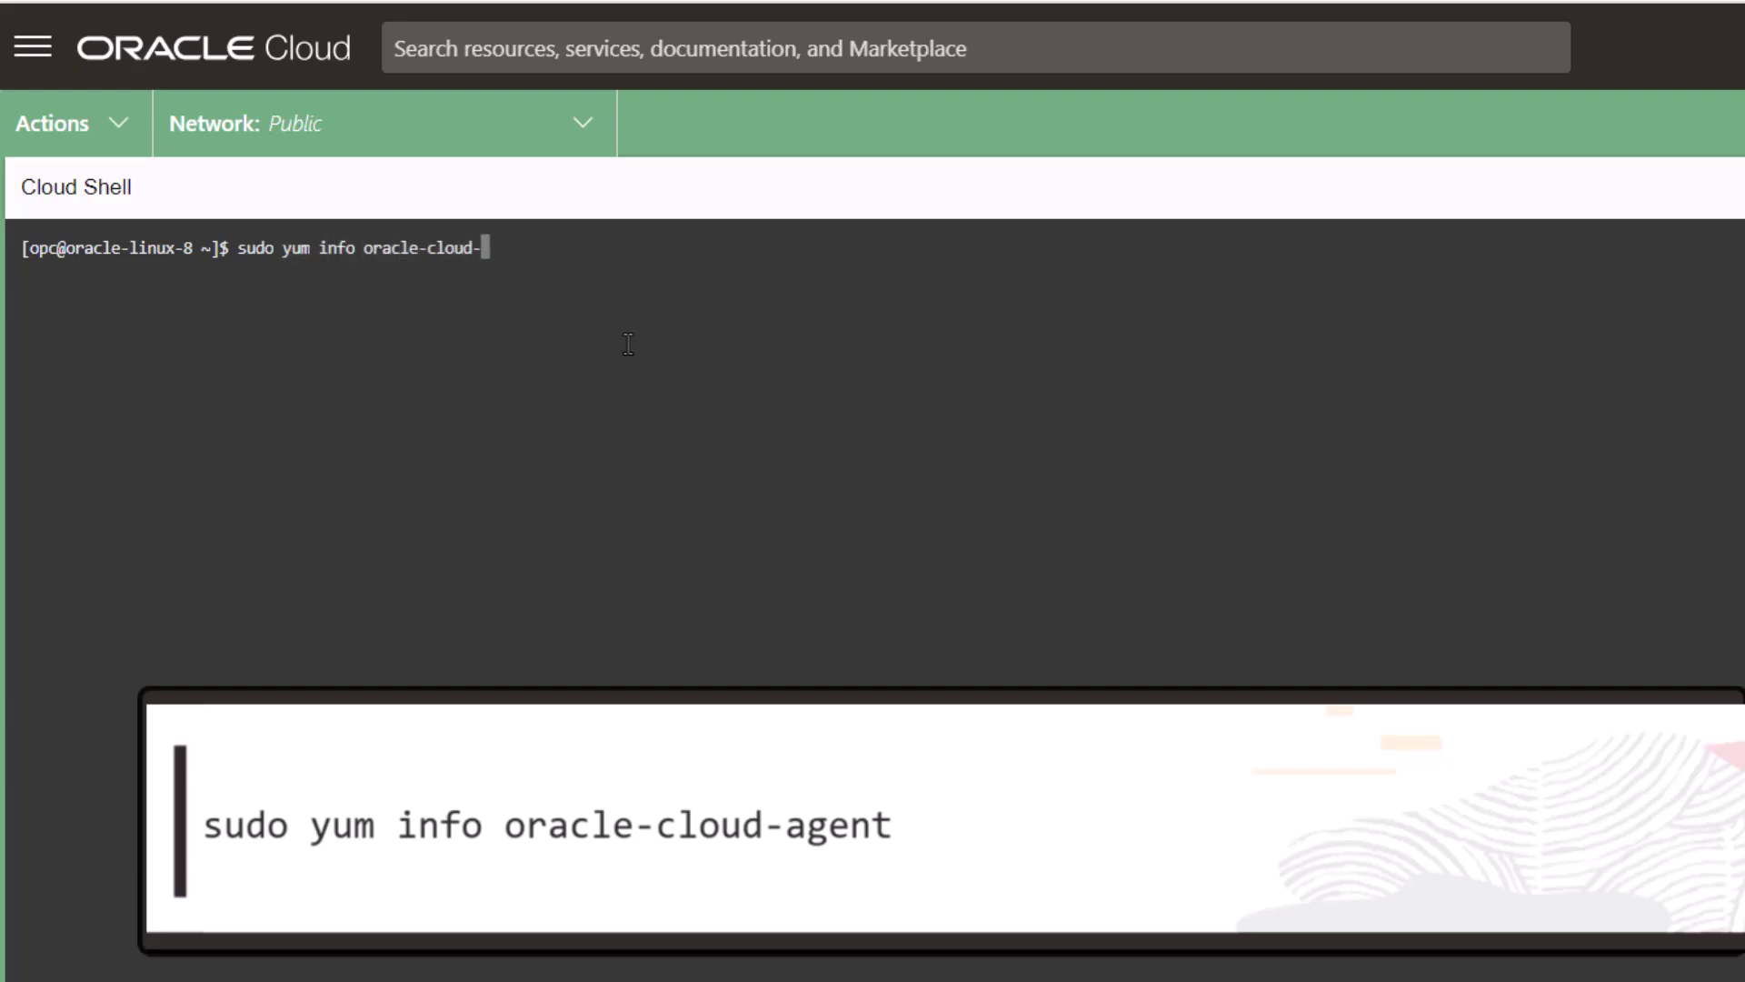
pyautogui.write('agent')
pyautogui.press('Return')
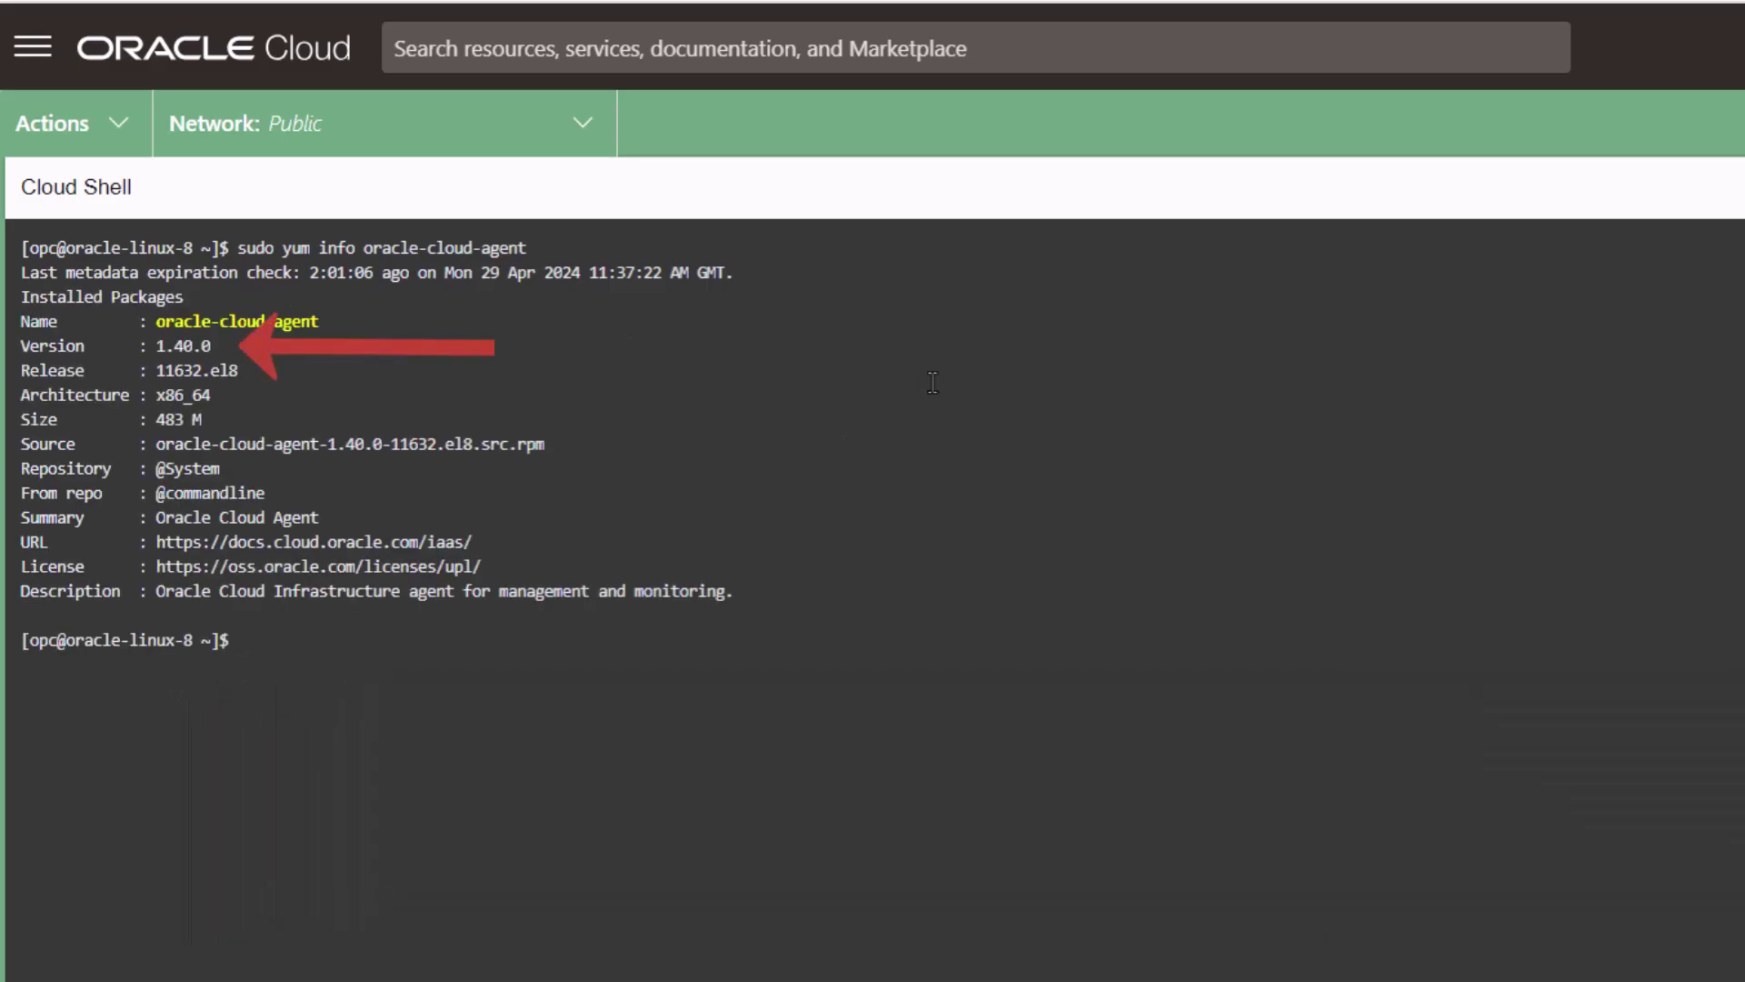
pyautogui.hotkey('ctrl', 'l')
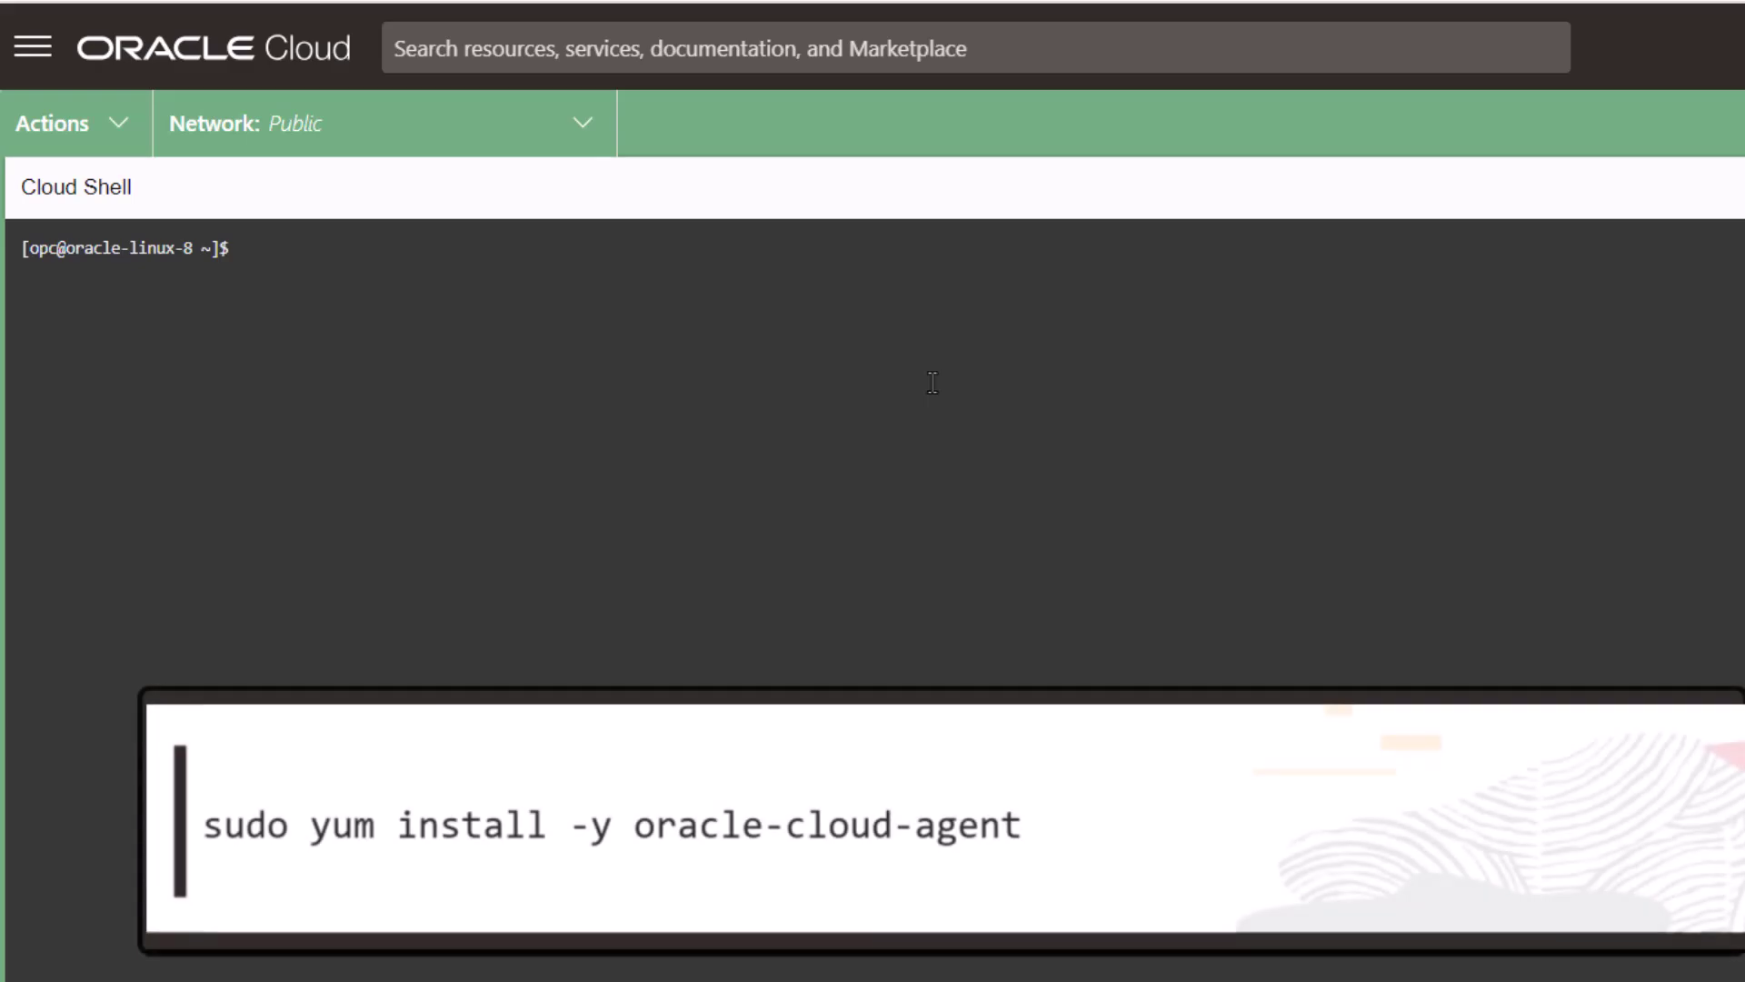
pyautogui.write('sudo')
pyautogui.write(' yum install ')
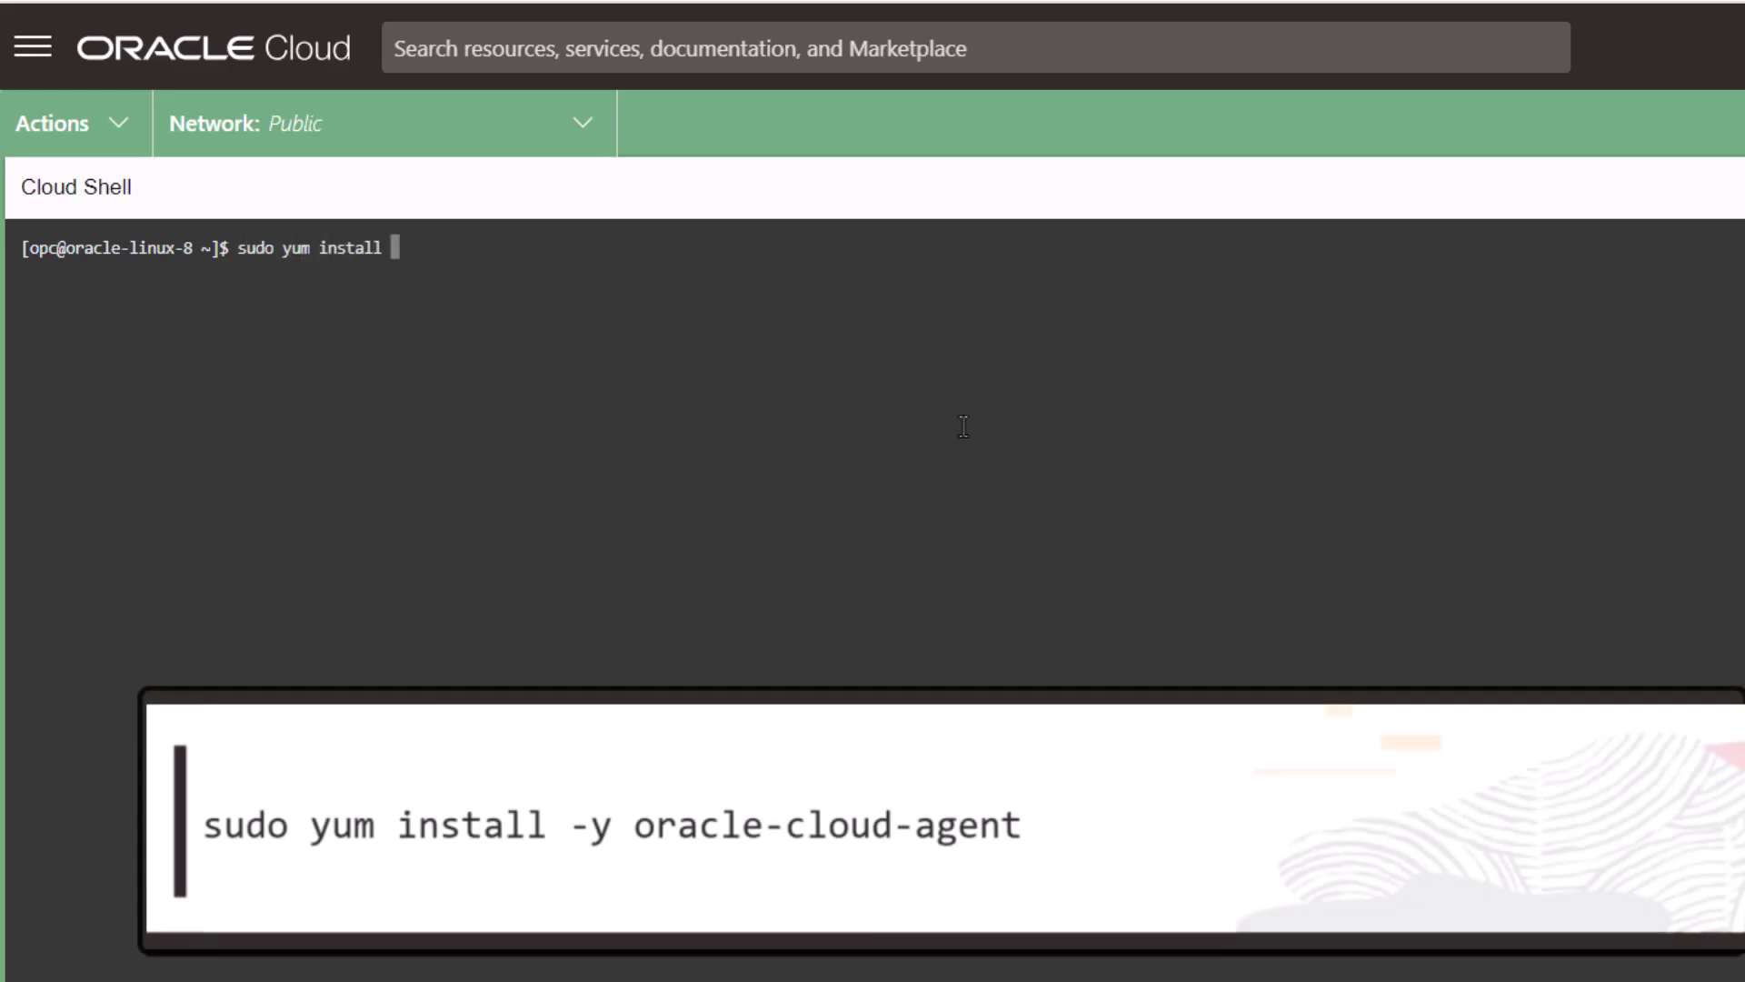
pyautogui.write('-y oracle-')
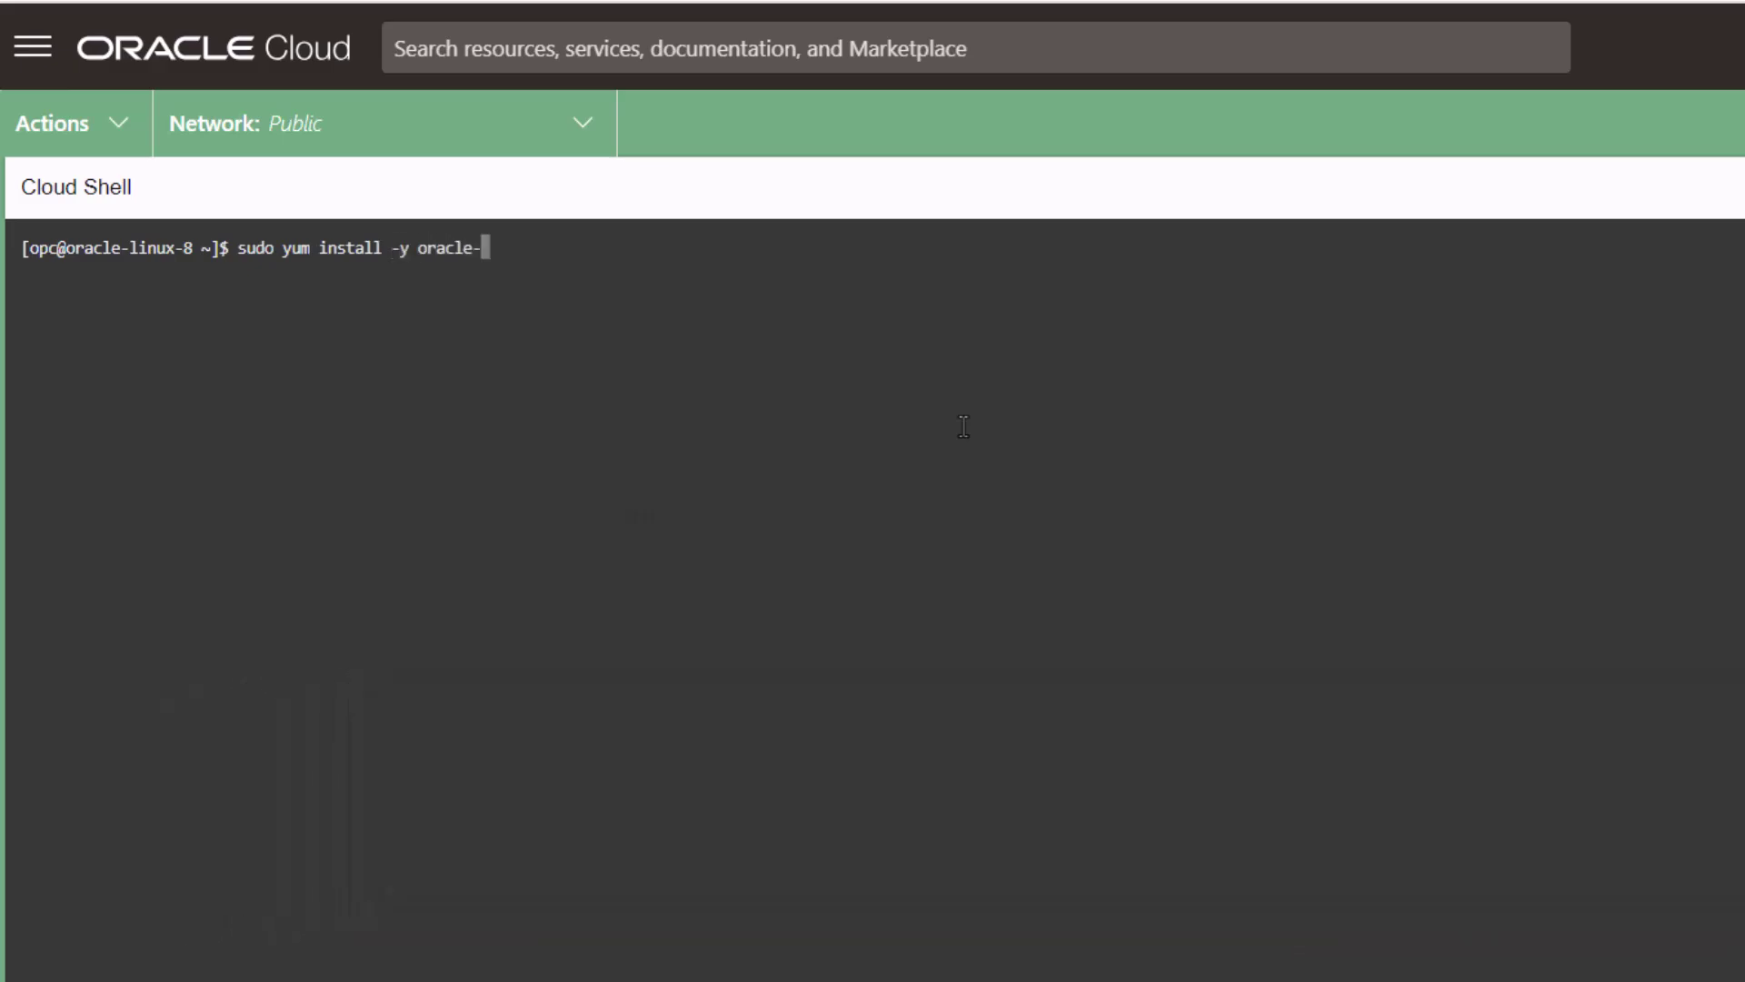
pyautogui.write('cloud-agent')
pyautogui.press('Return')
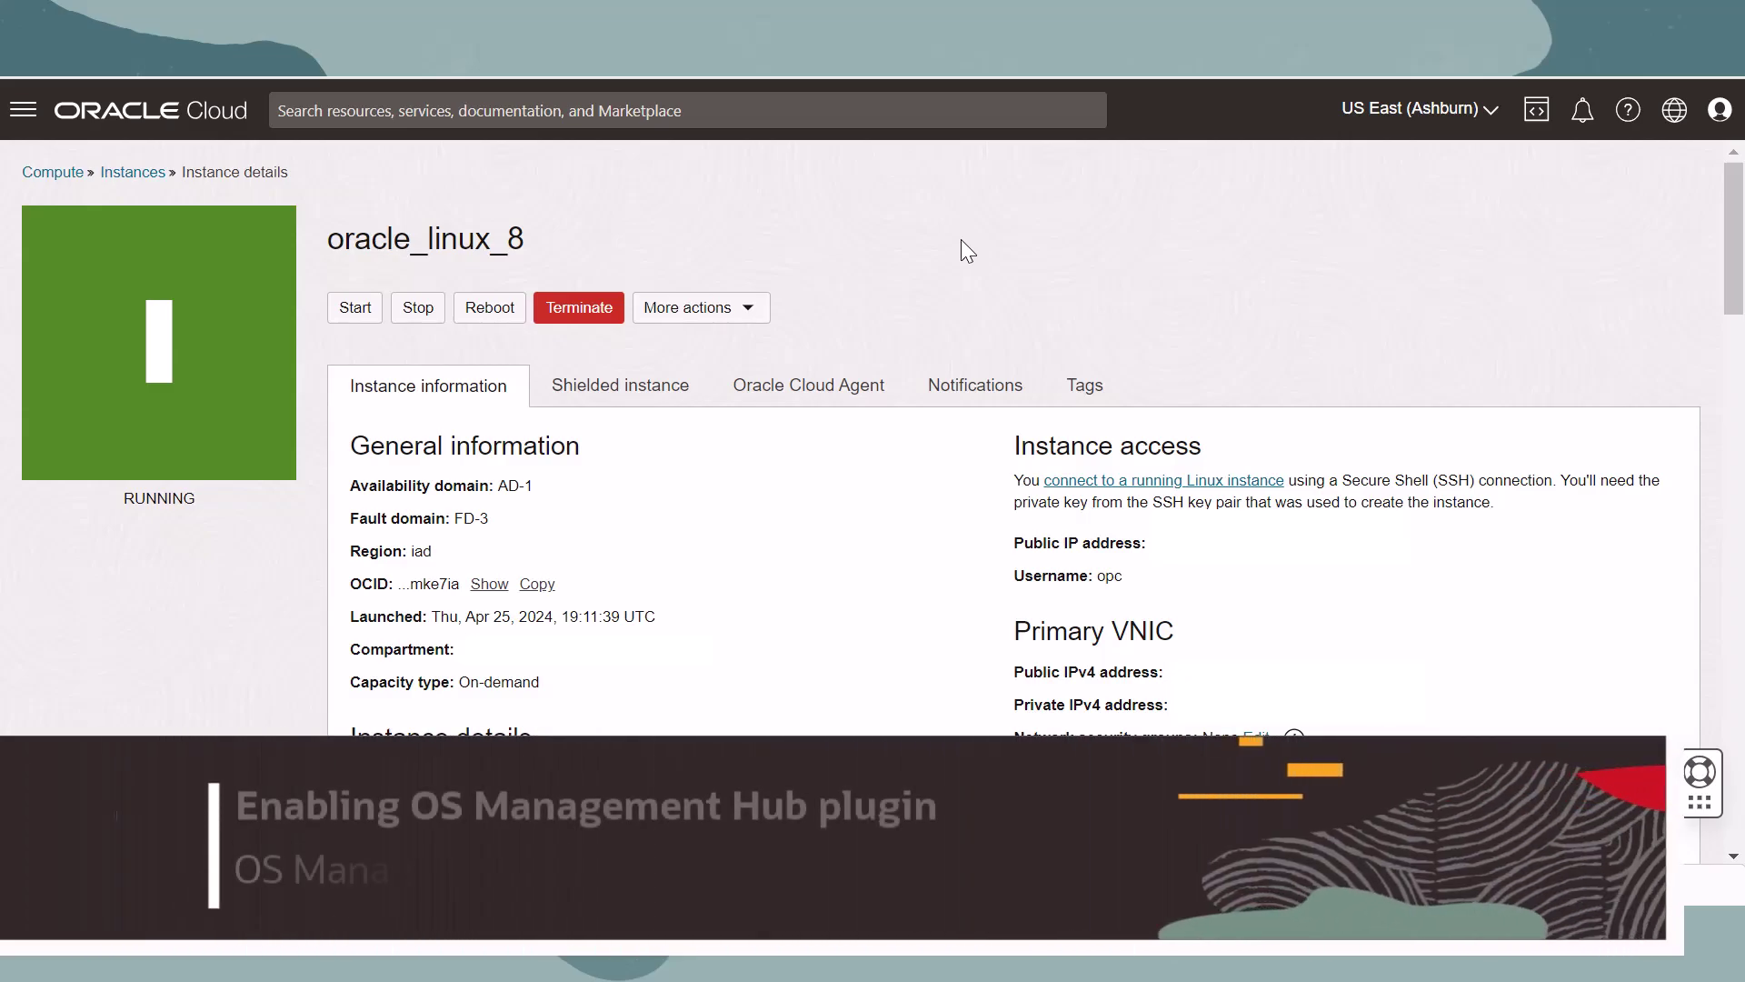
# Step: Turn on the OS Management Hub Agent plugin for oracle_linux_8 using the oracle_linux_8 profile
pyautogui.click(808, 392)
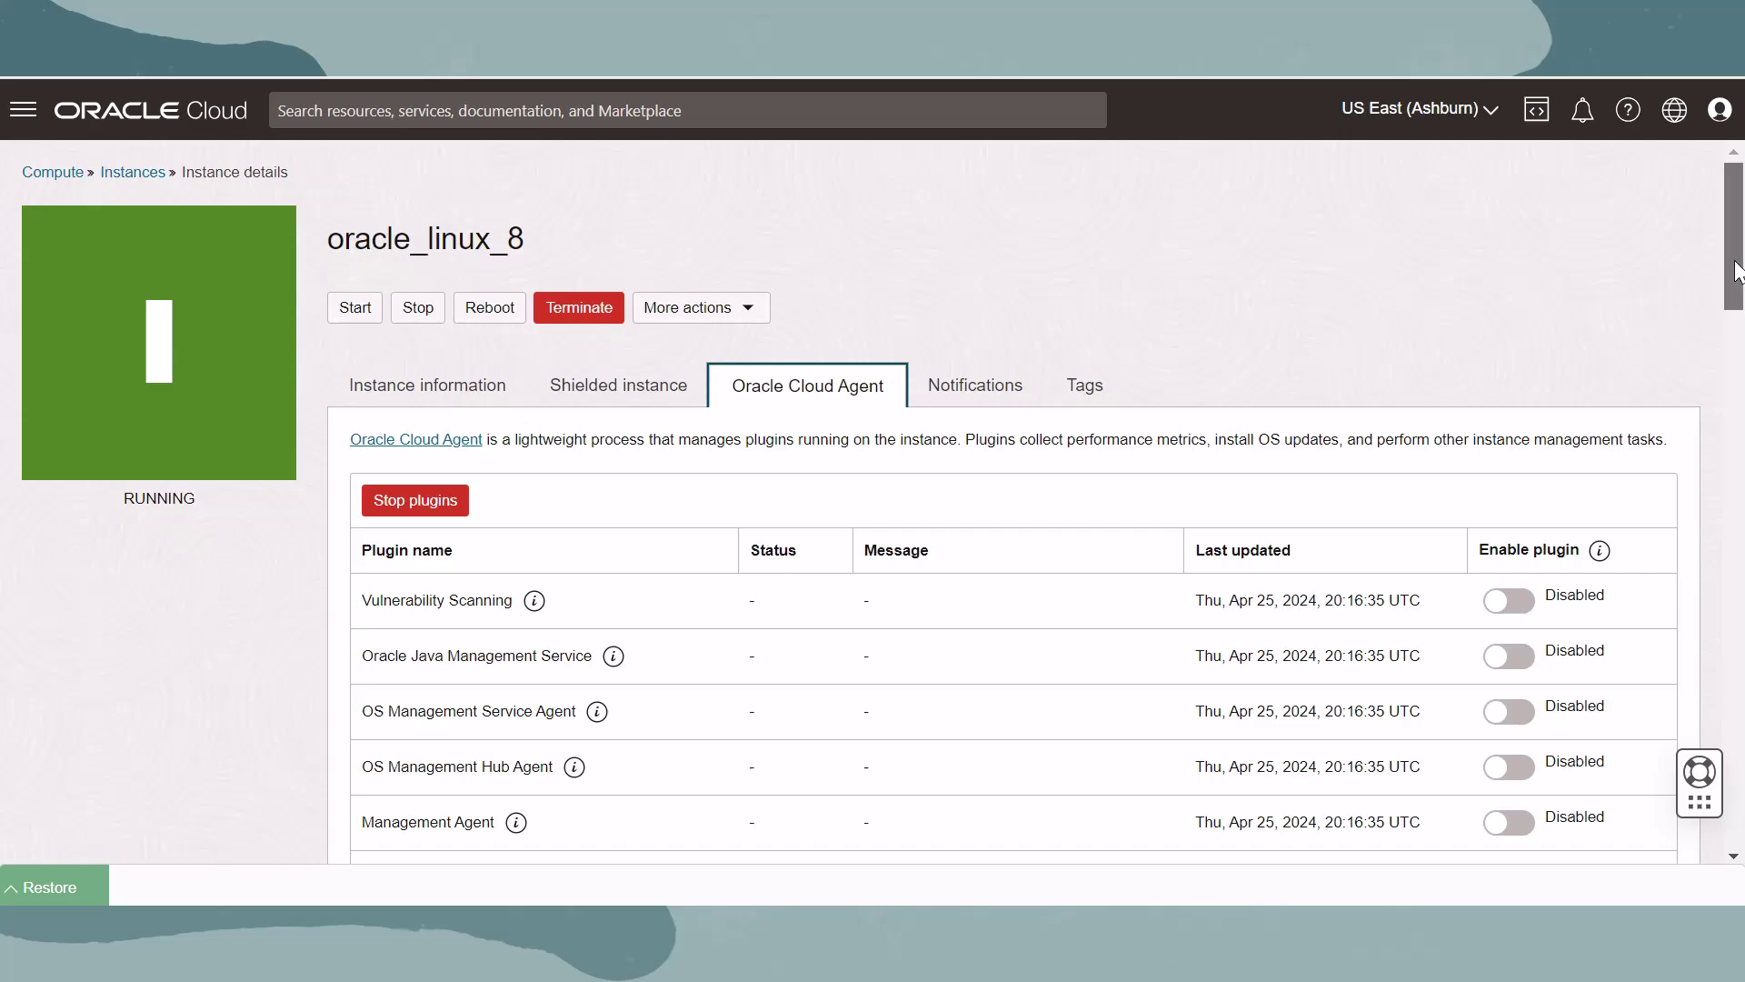
pyautogui.moveTo(1738, 272); pyautogui.dragTo(1737, 326)
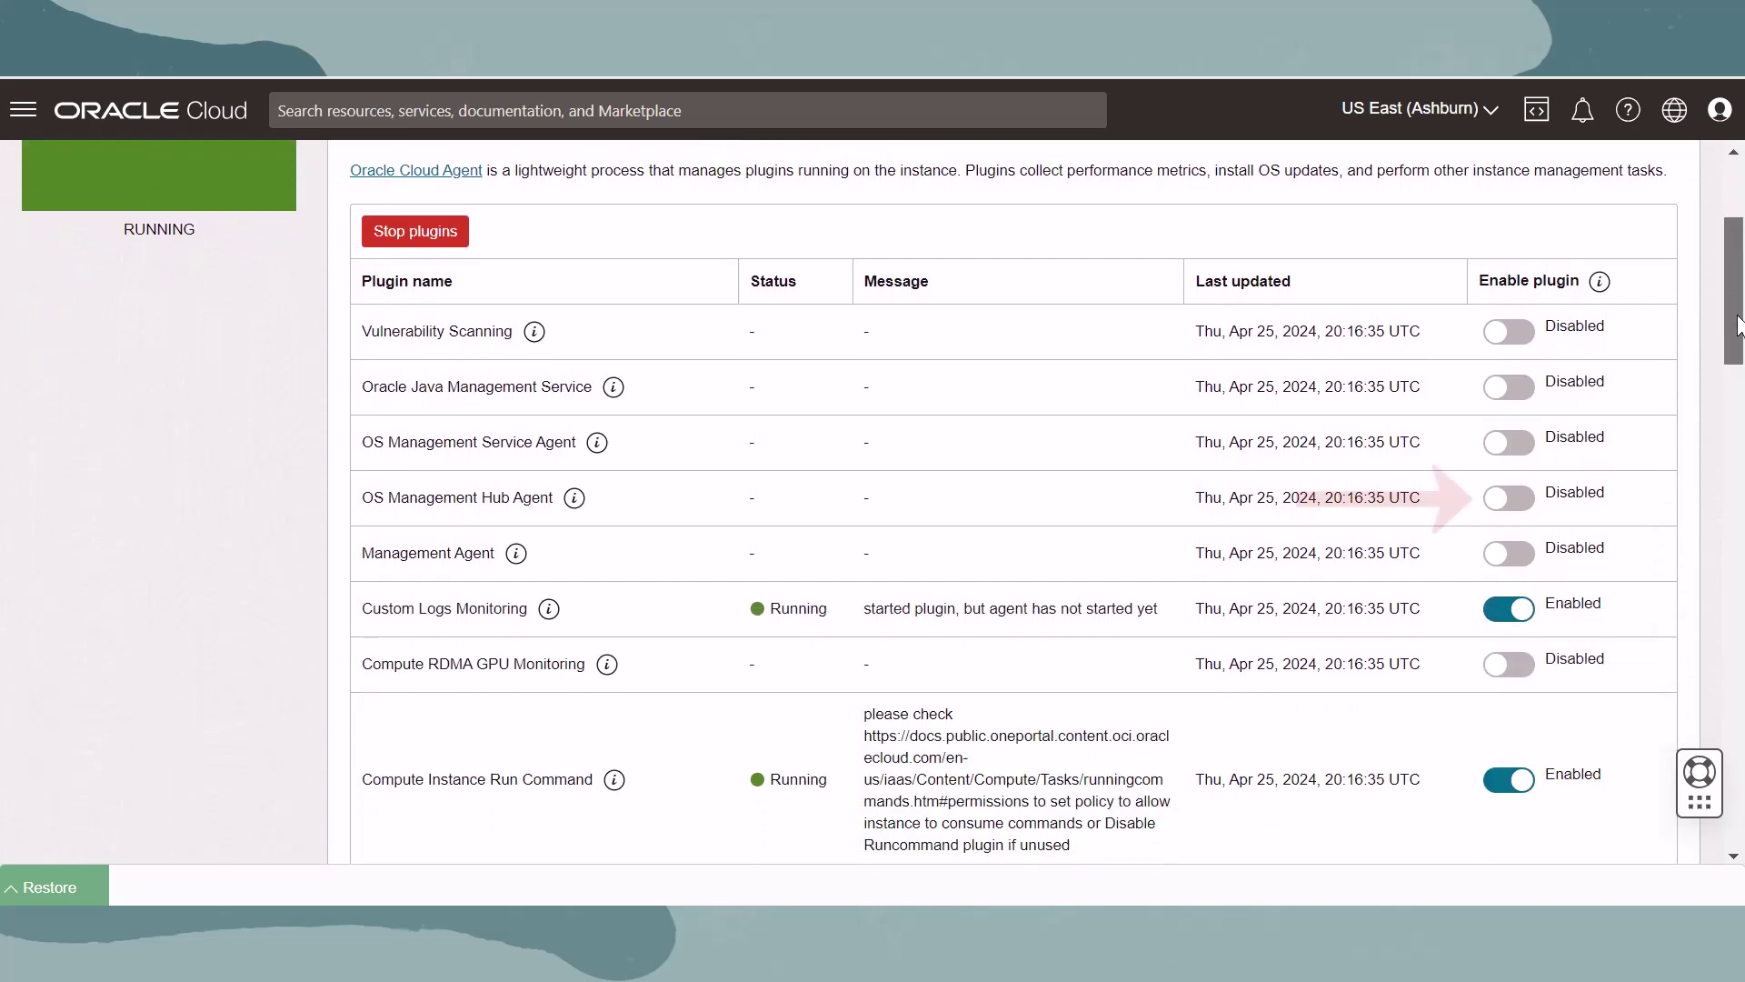
pyautogui.click(1512, 499)
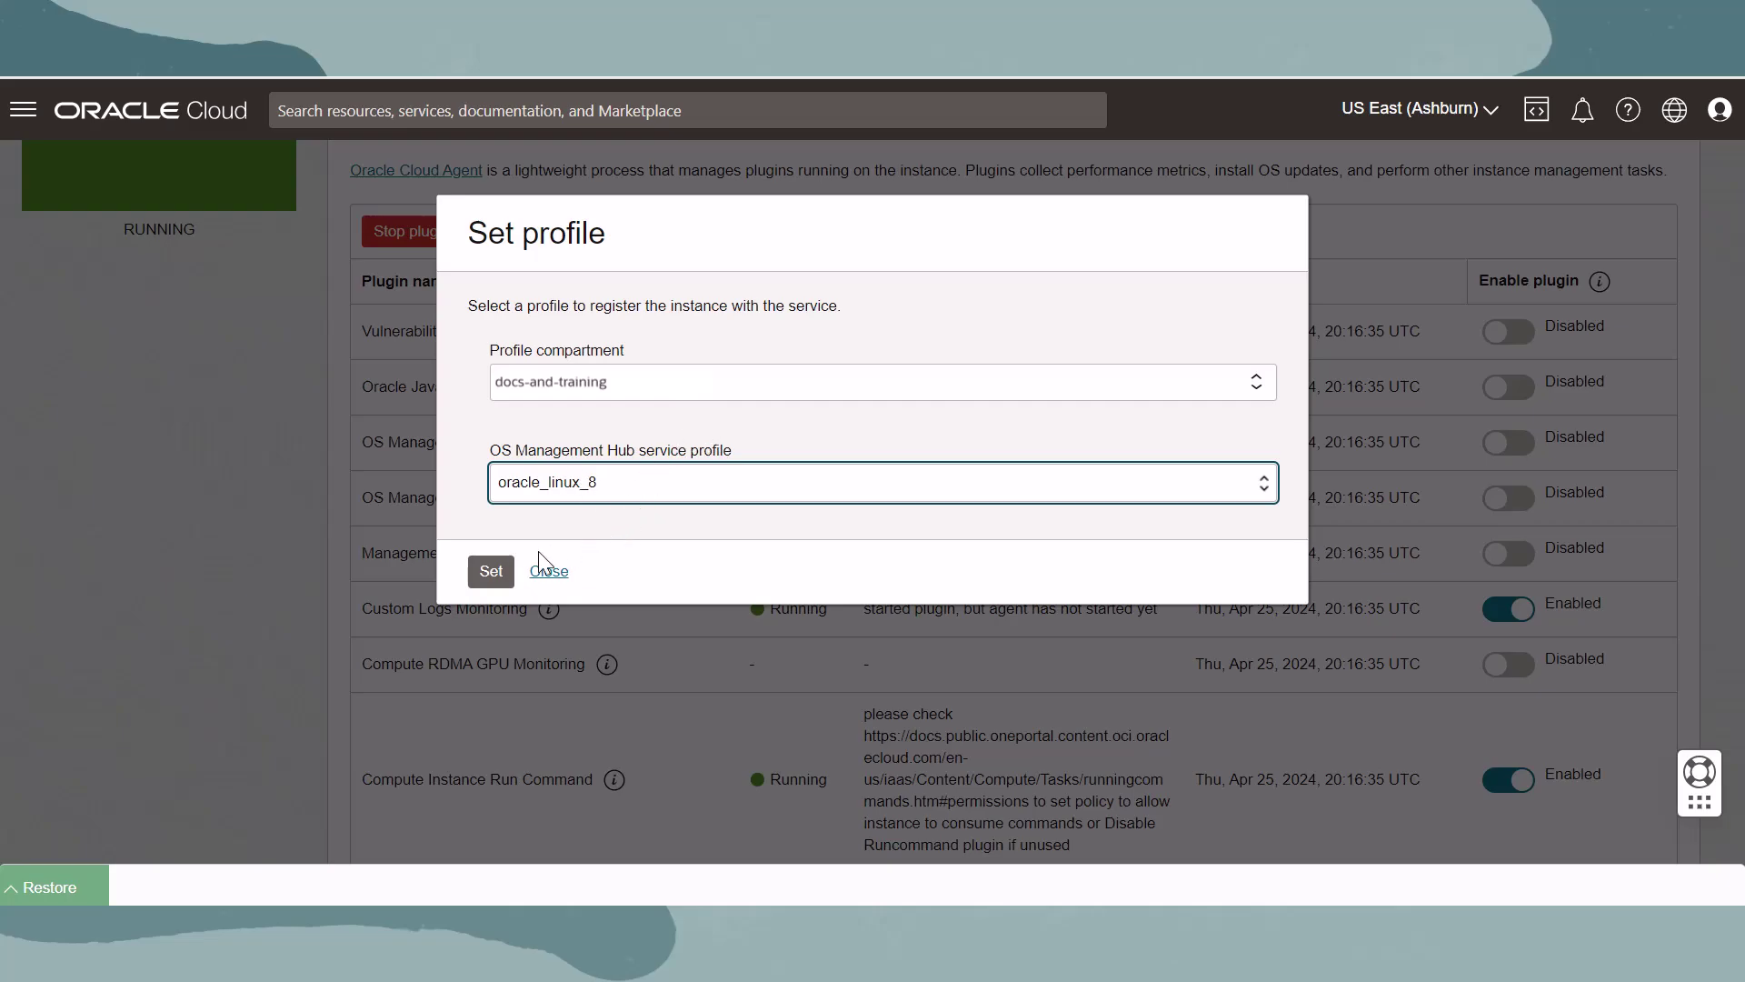
pyautogui.click(490, 572)
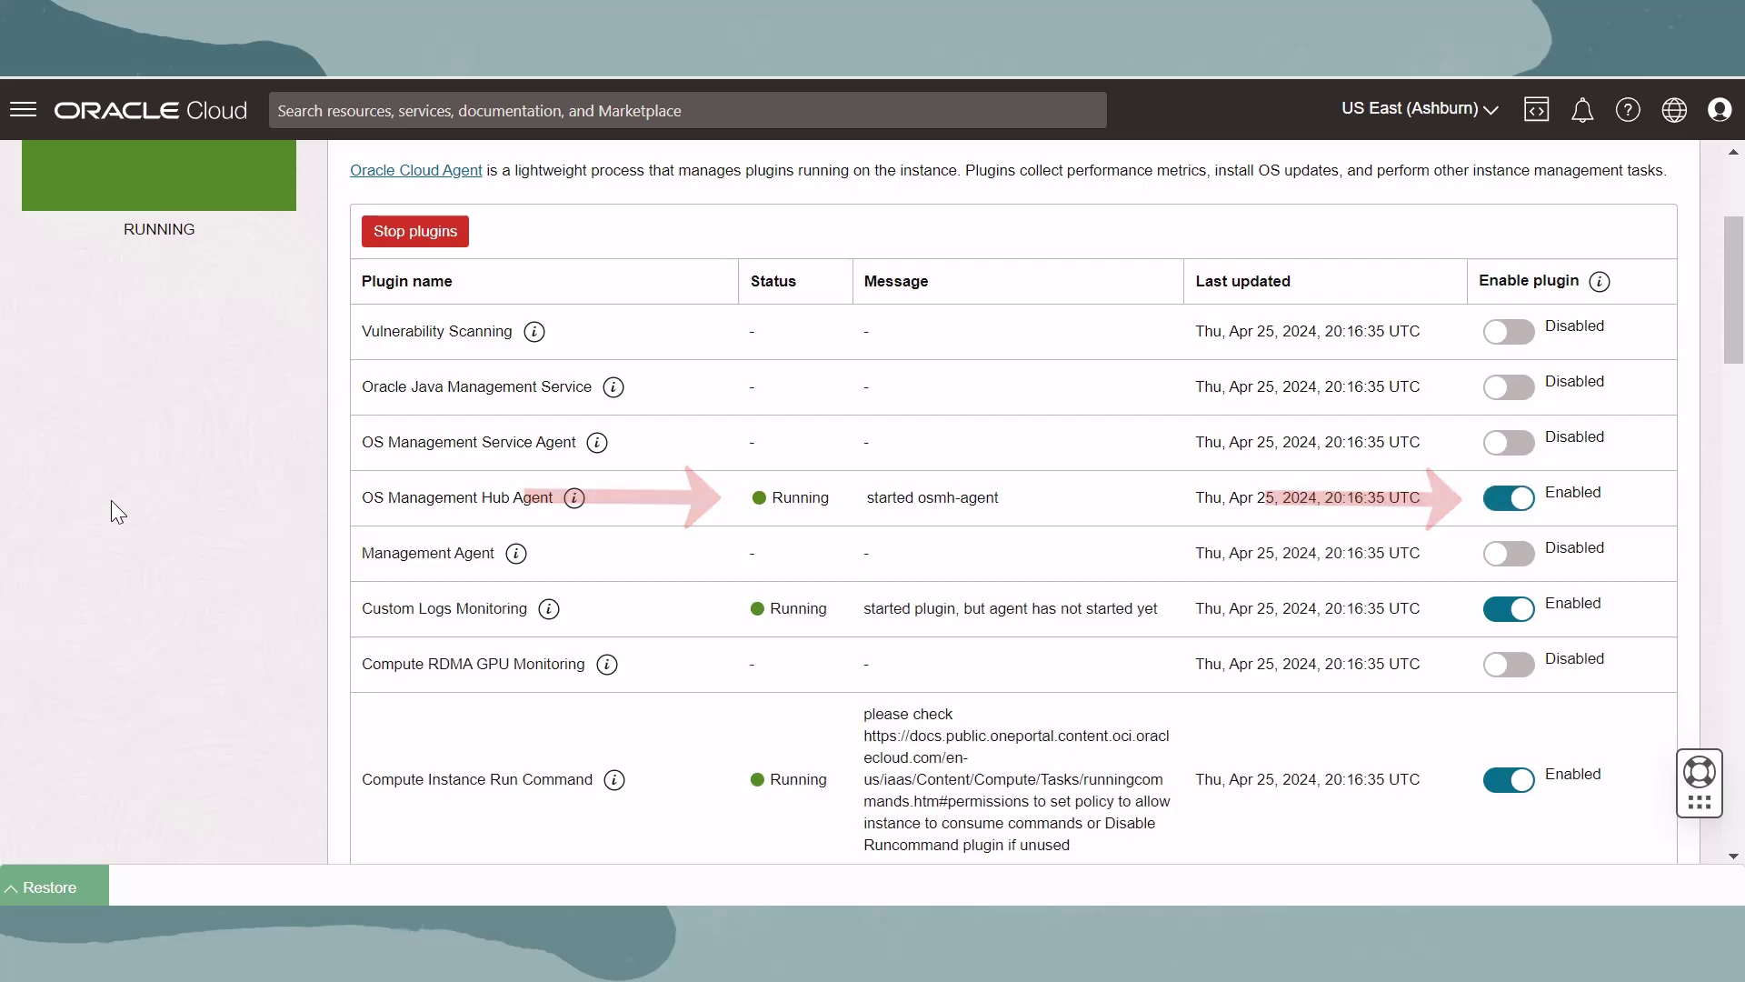
pyautogui.scroll(-3, 263, 584)
pyautogui.scroll(-2, 263, 585)
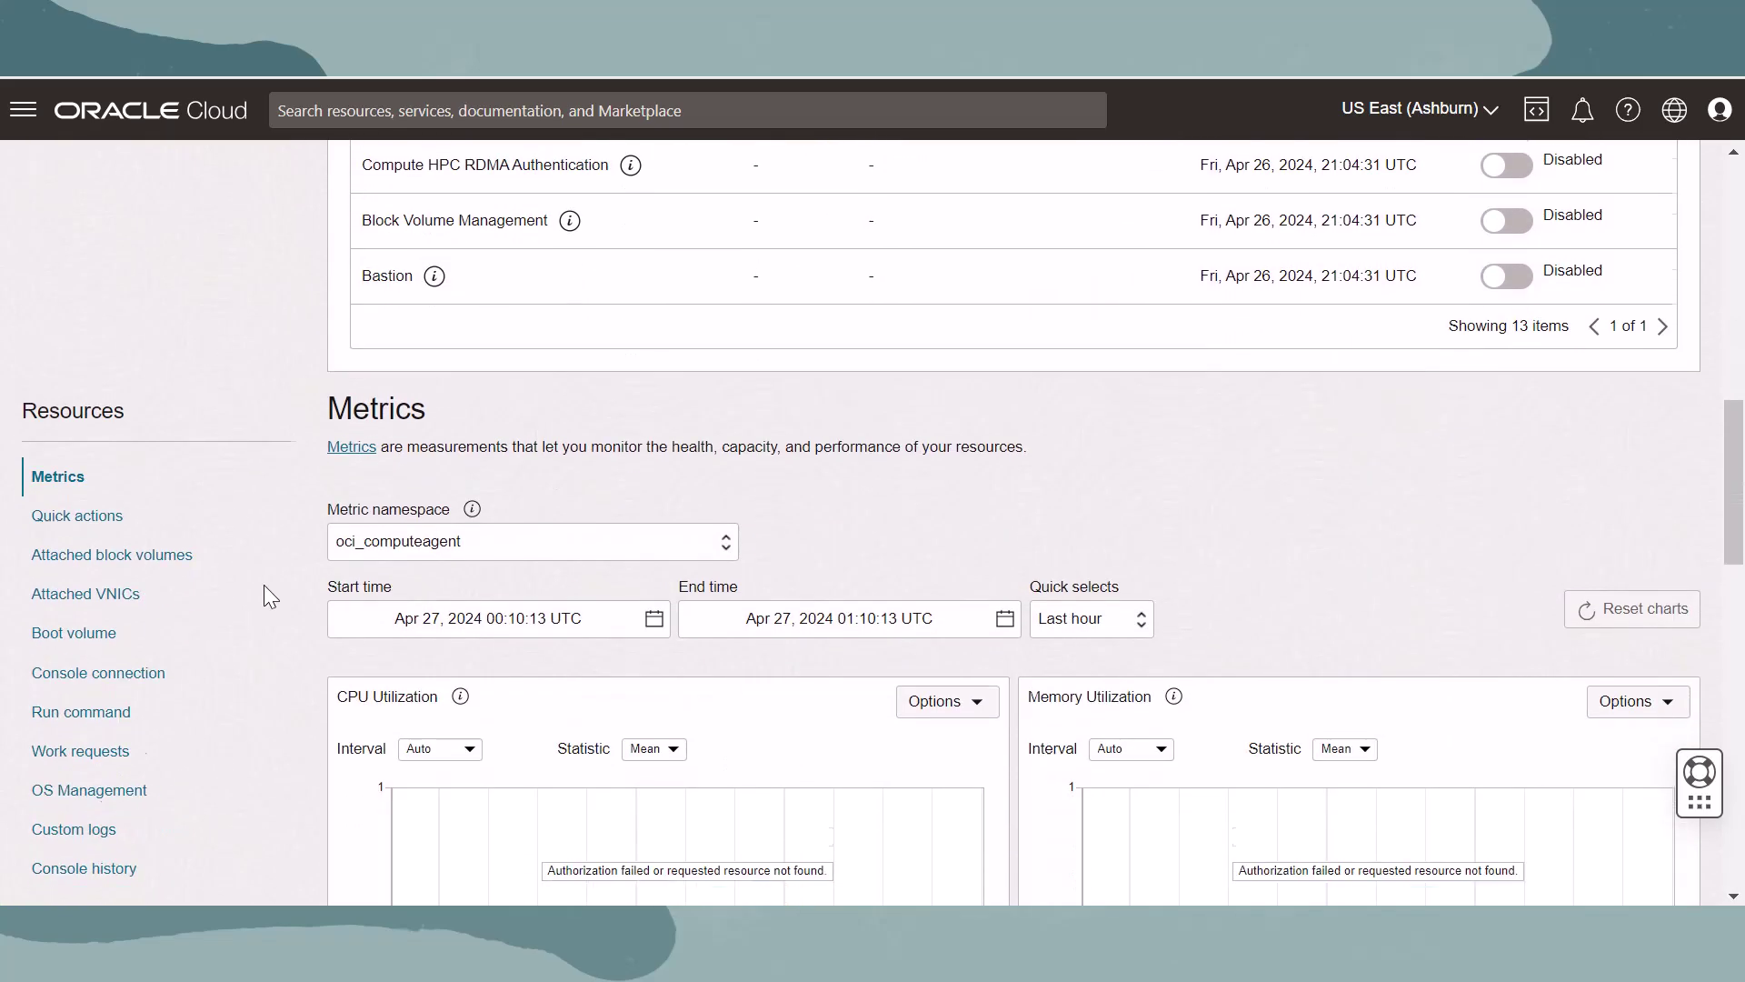
pyautogui.scroll(-1, 264, 585)
# Step: View the instance's OS Management section, then go to Observability & Management > OS Management Hub > Instances
pyautogui.click(129, 671)
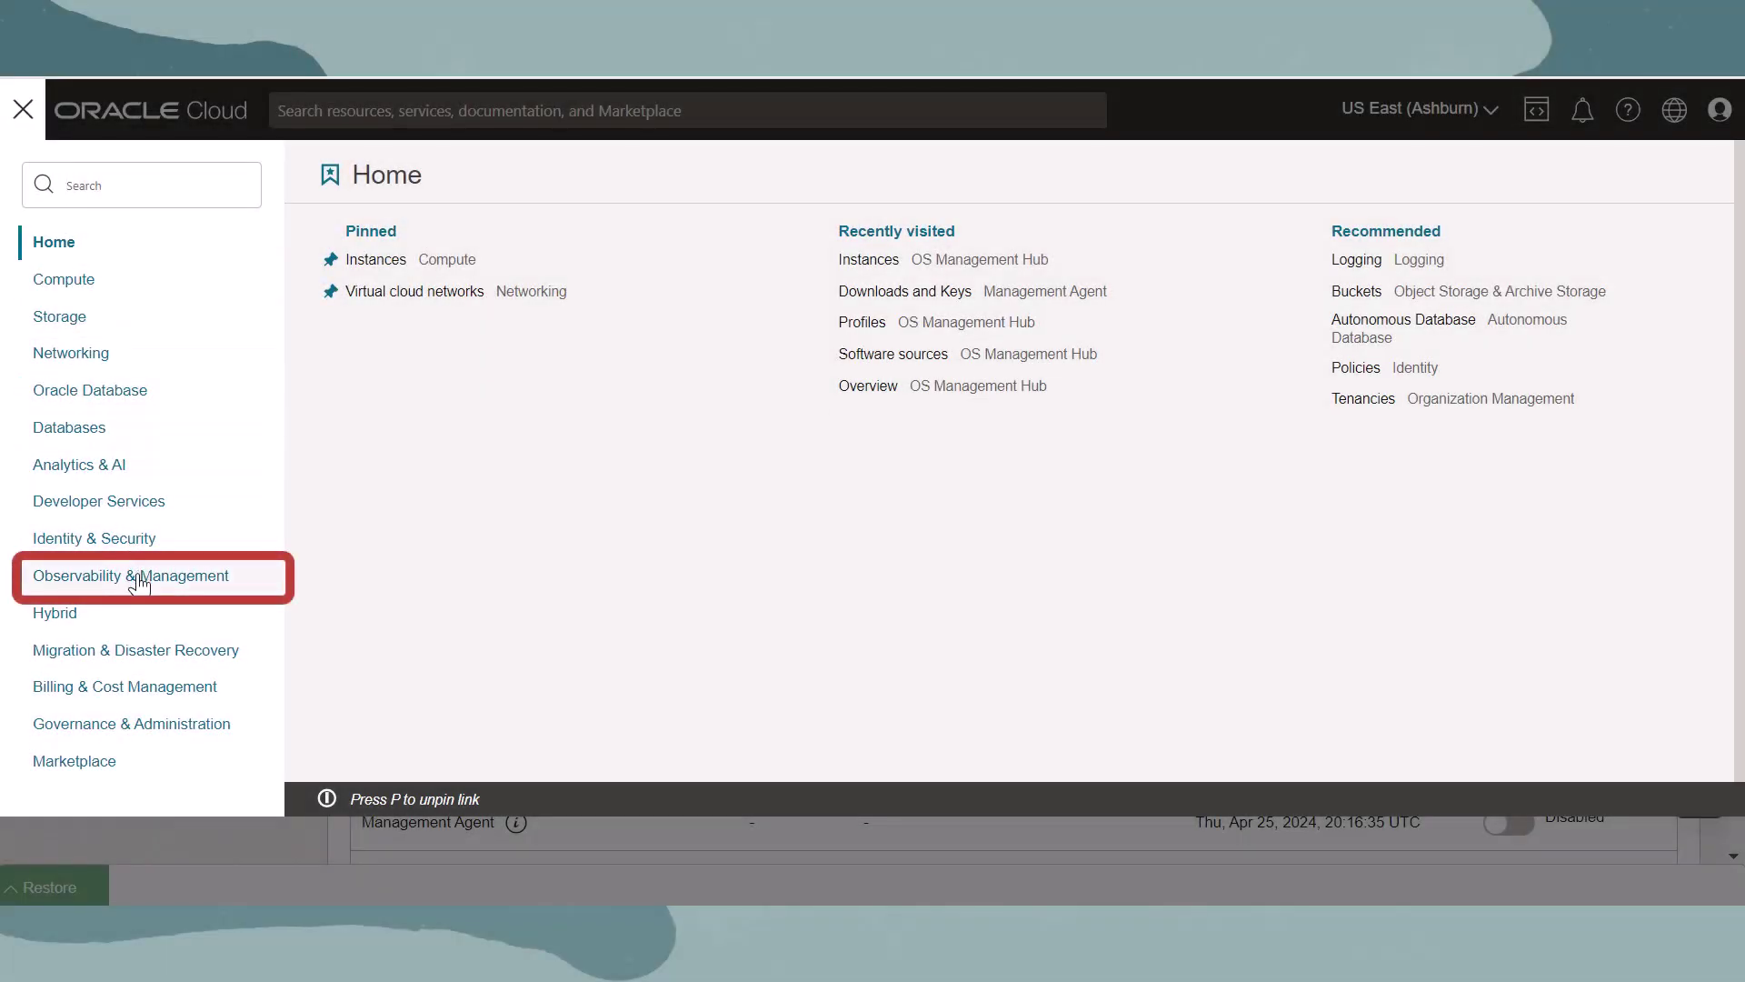
pyautogui.click(138, 579)
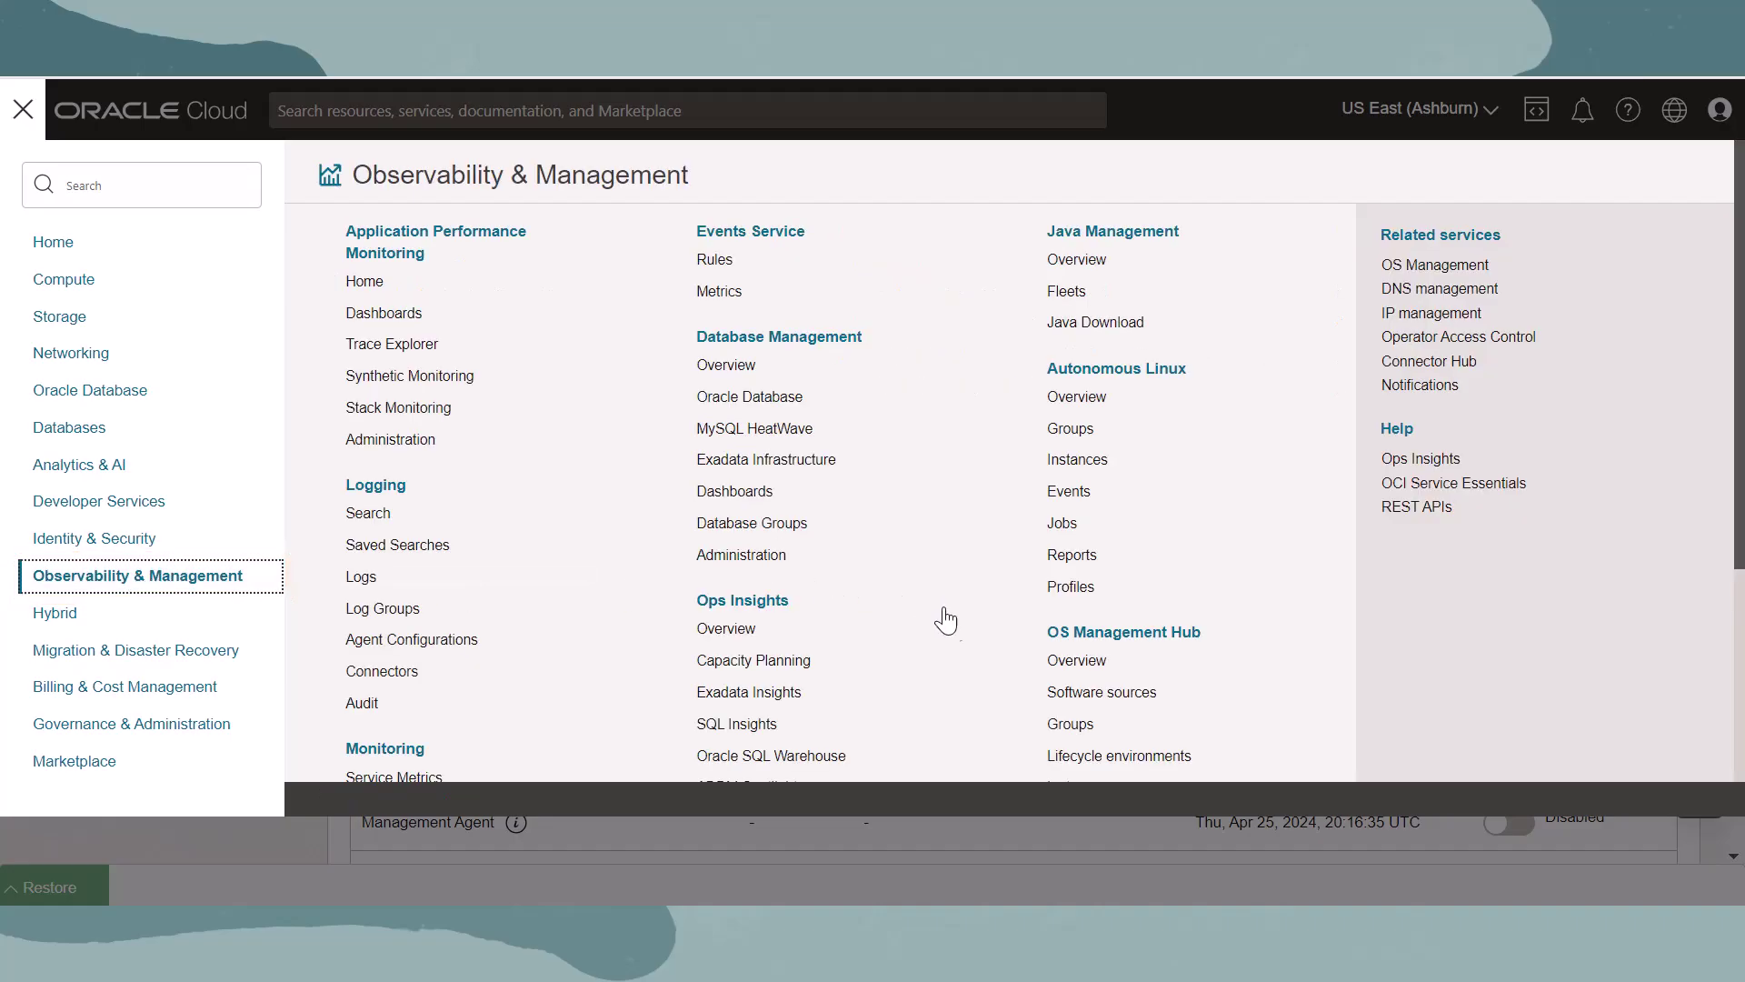
pyautogui.scroll(-2, 1053, 669)
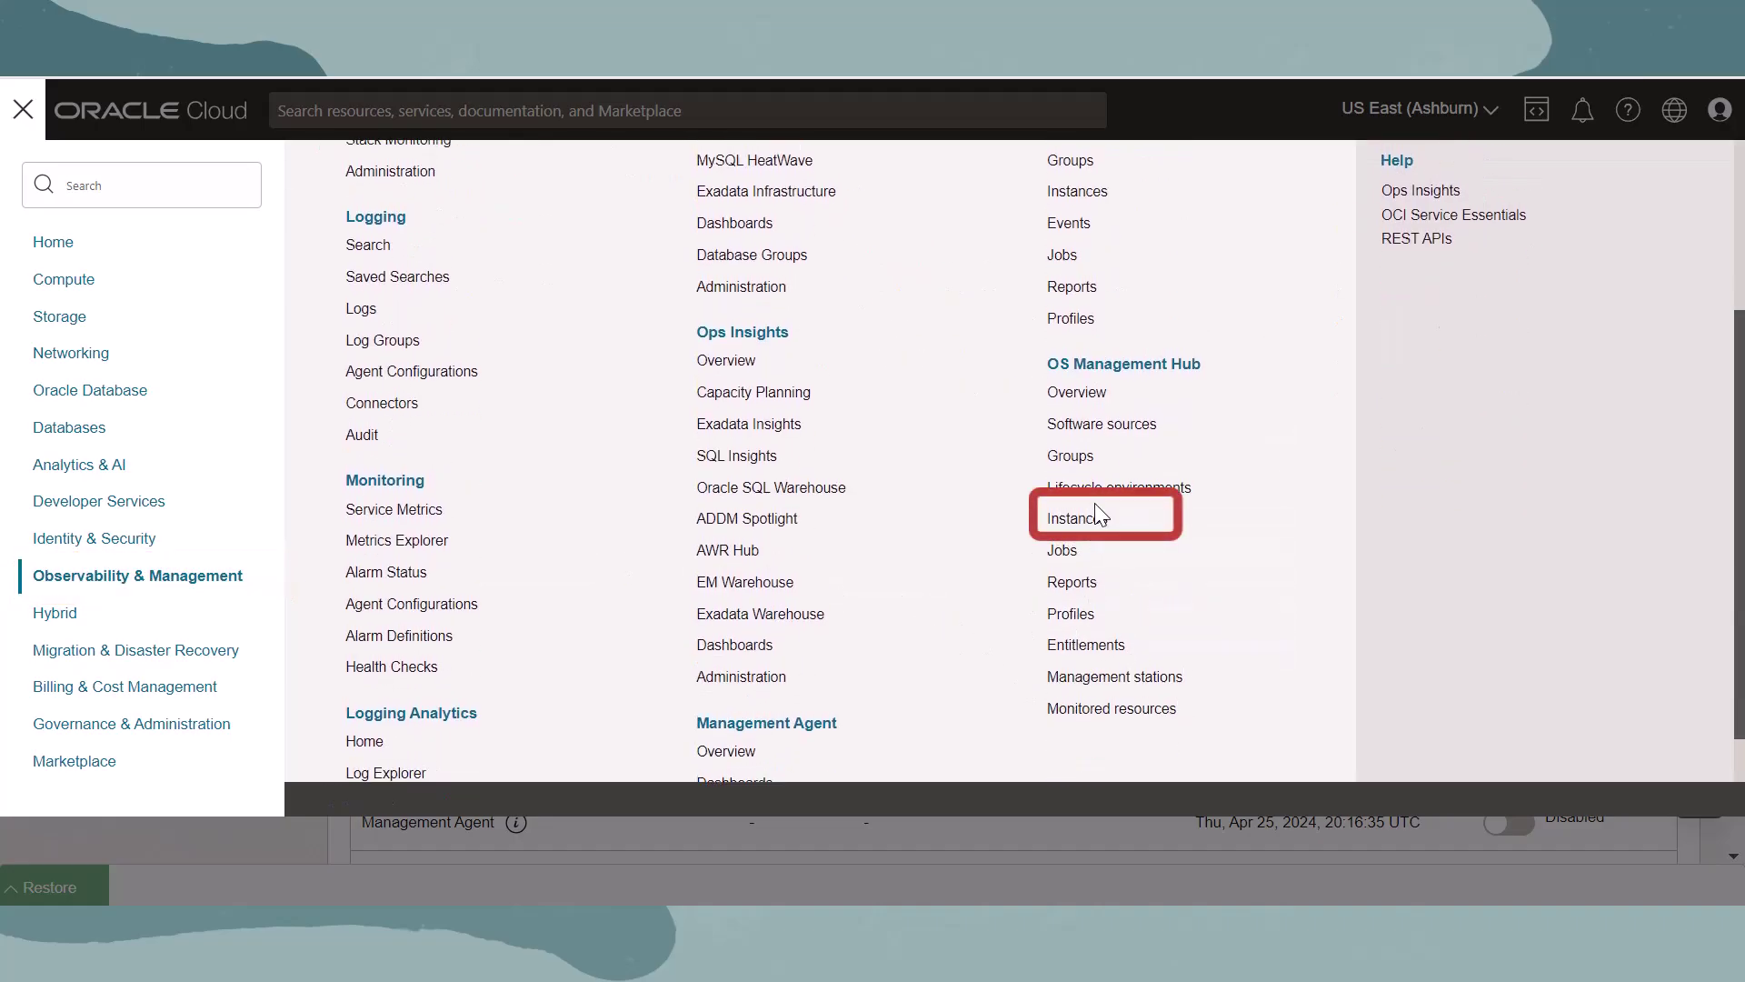
pyautogui.click(1078, 522)
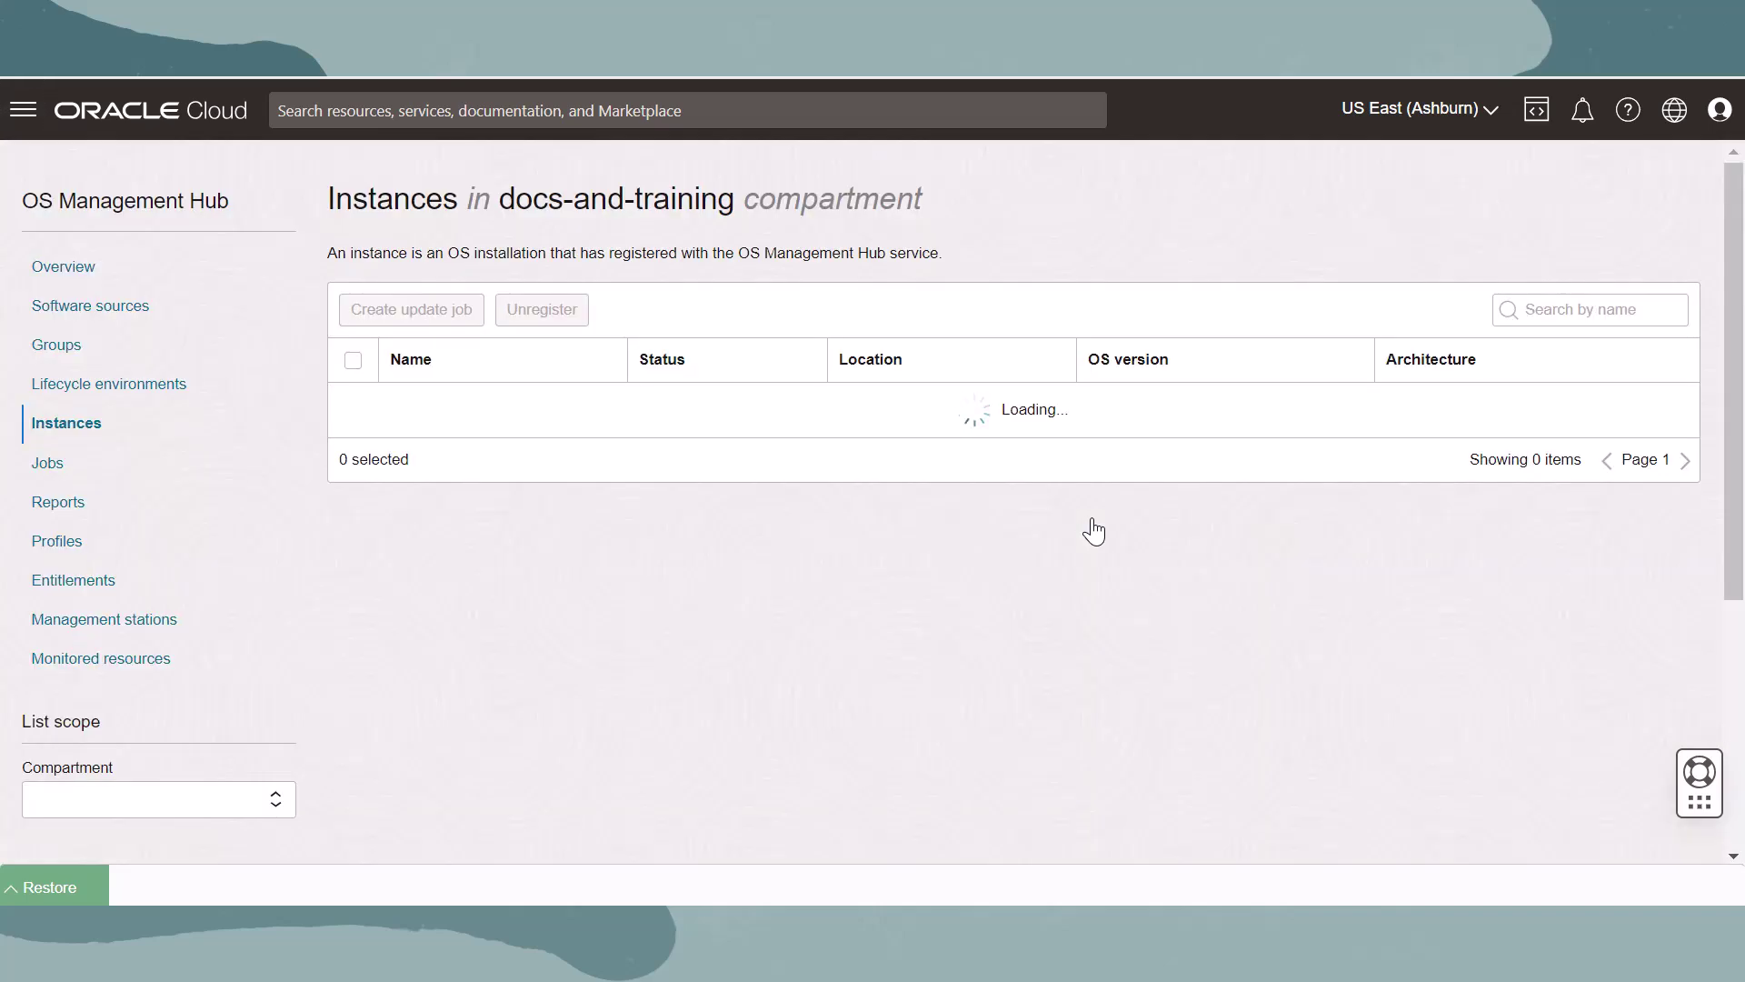